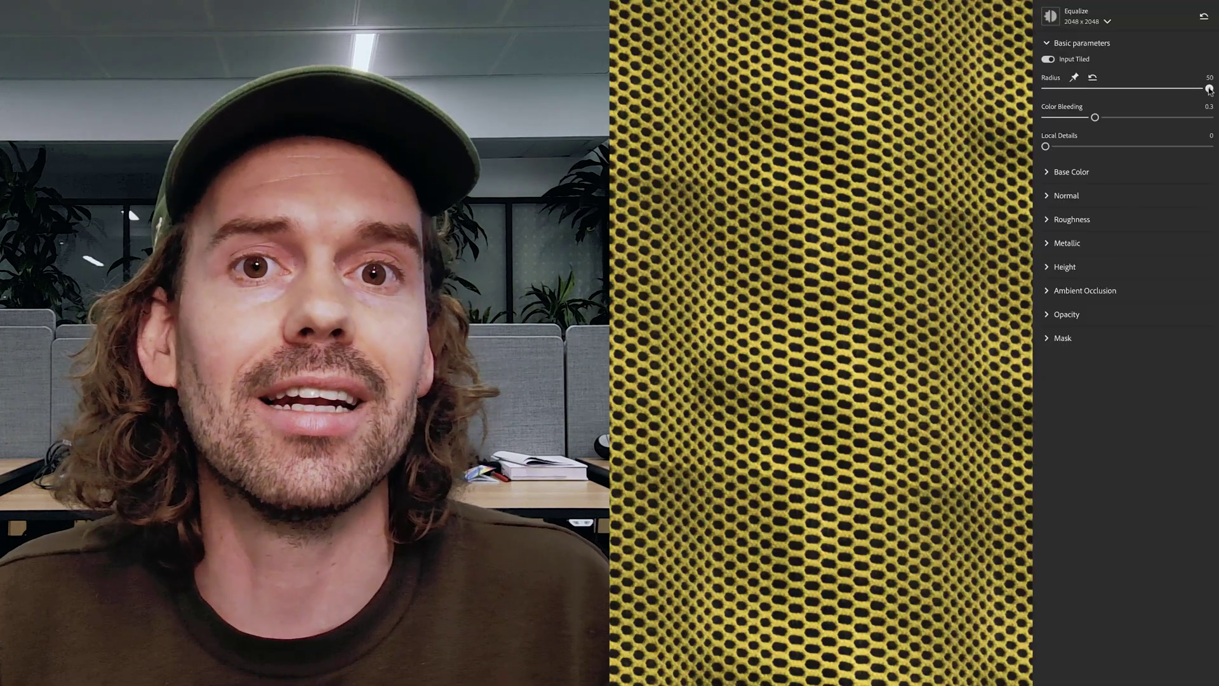
- Lower the Equalize Radius on the sample materials, bringing the floral material's radius down to 10
drag(1204, 90, 1067, 98)
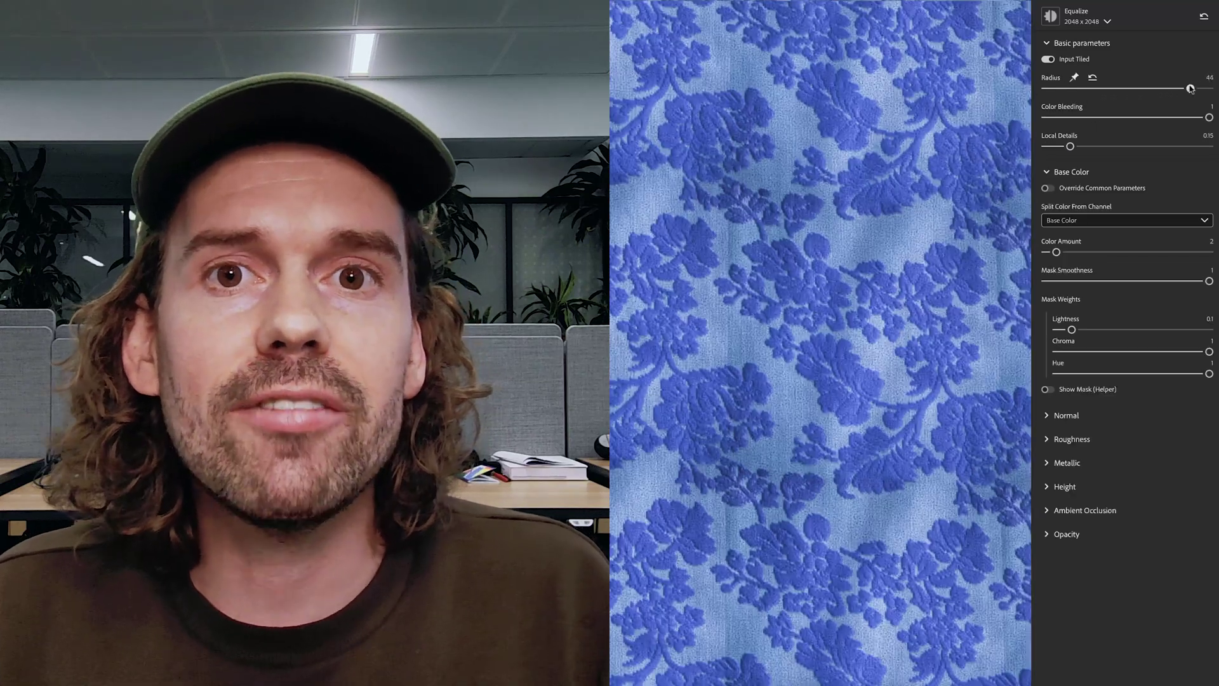
drag(1189, 90, 1064, 98)
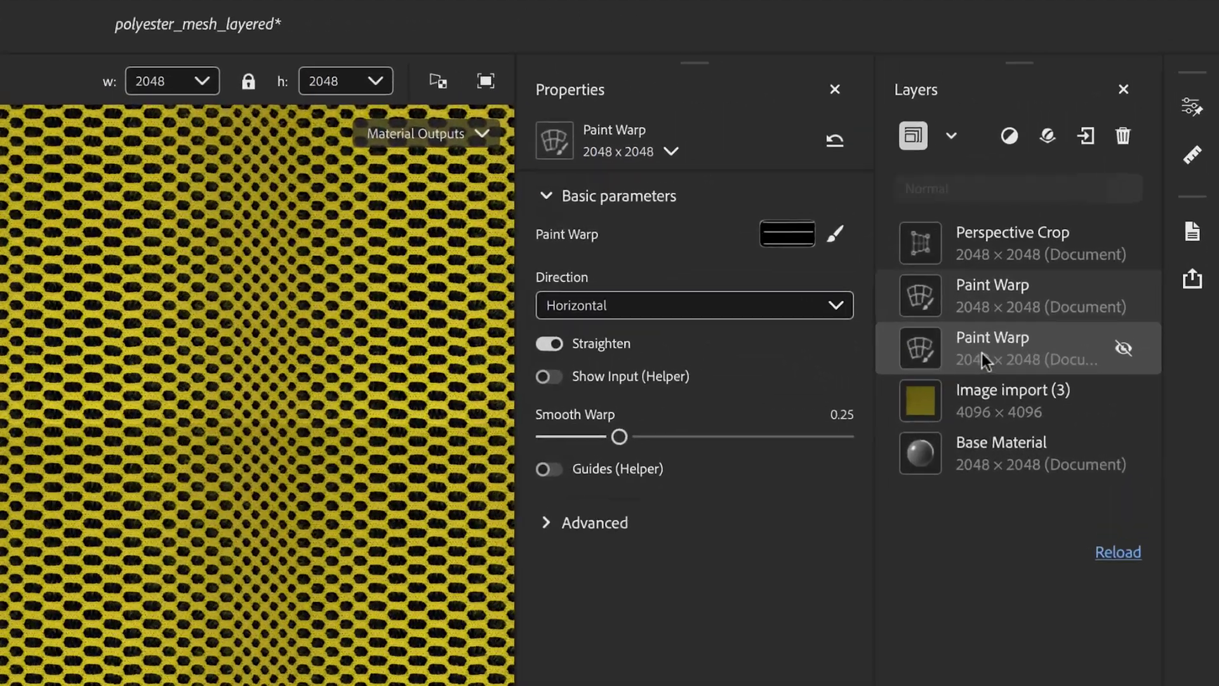
click(1078, 215)
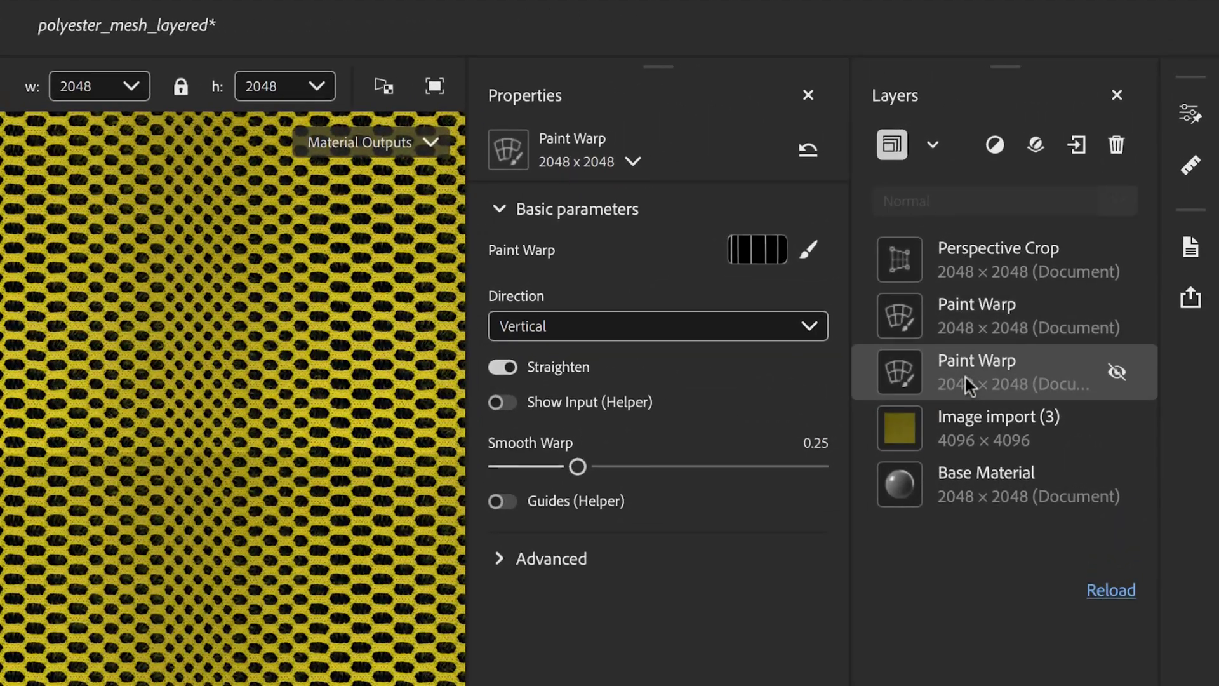
click(992, 325)
click(997, 260)
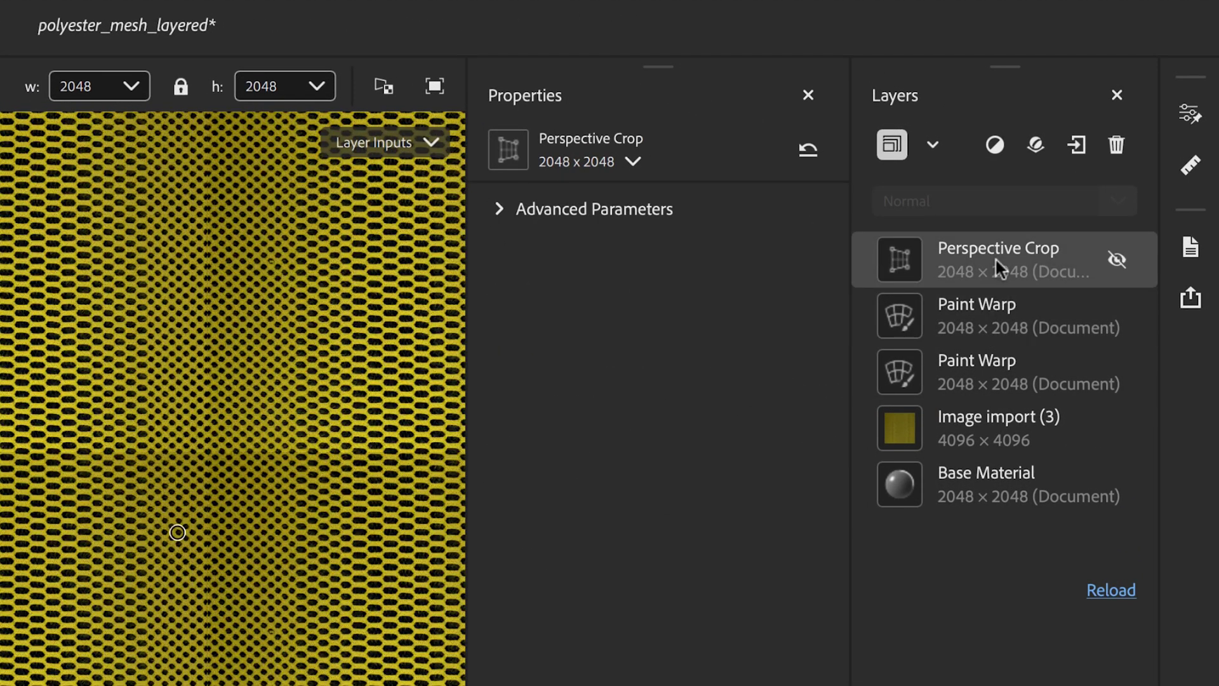
key(Down)
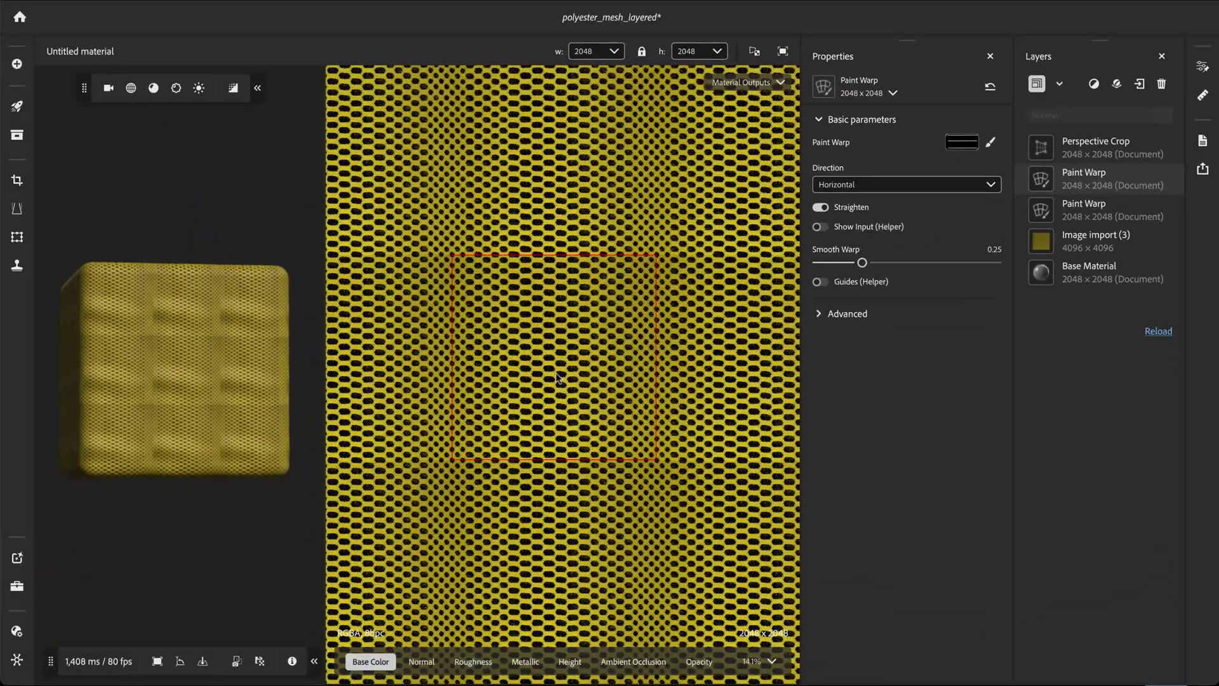
scroll(555, 369, down, 2)
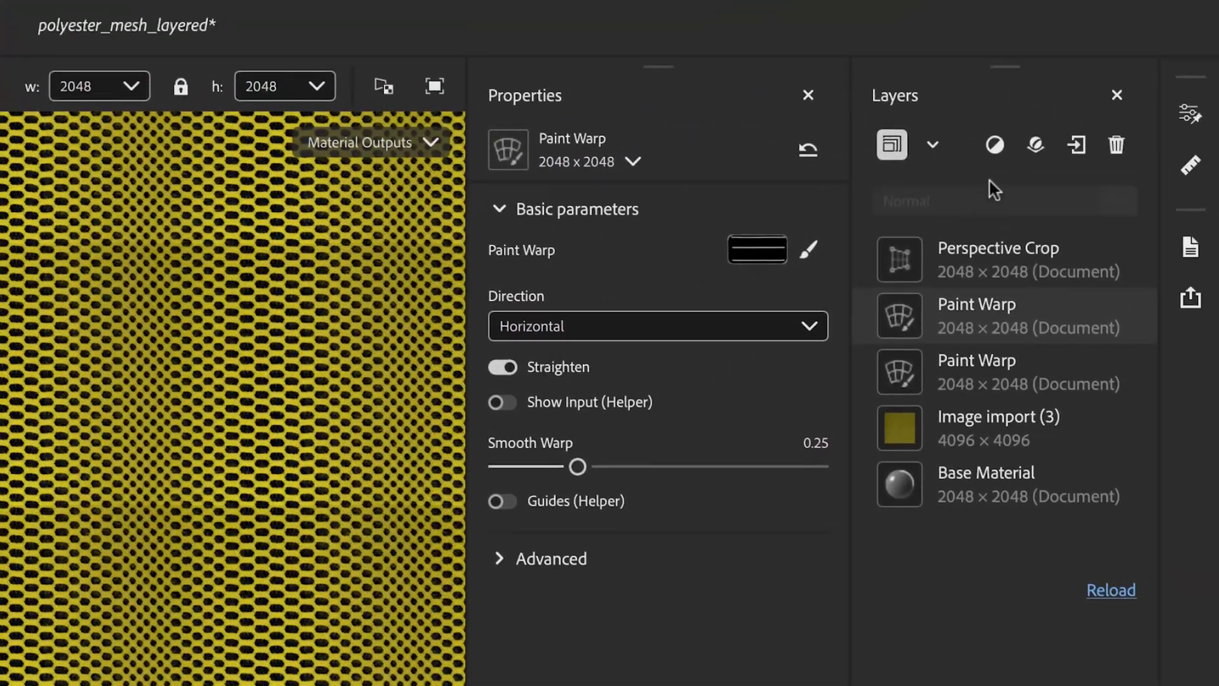
- Add an Equalize filter layer to the mesh material by searching 'equalize' in the layer list
click(996, 147)
text(equali)
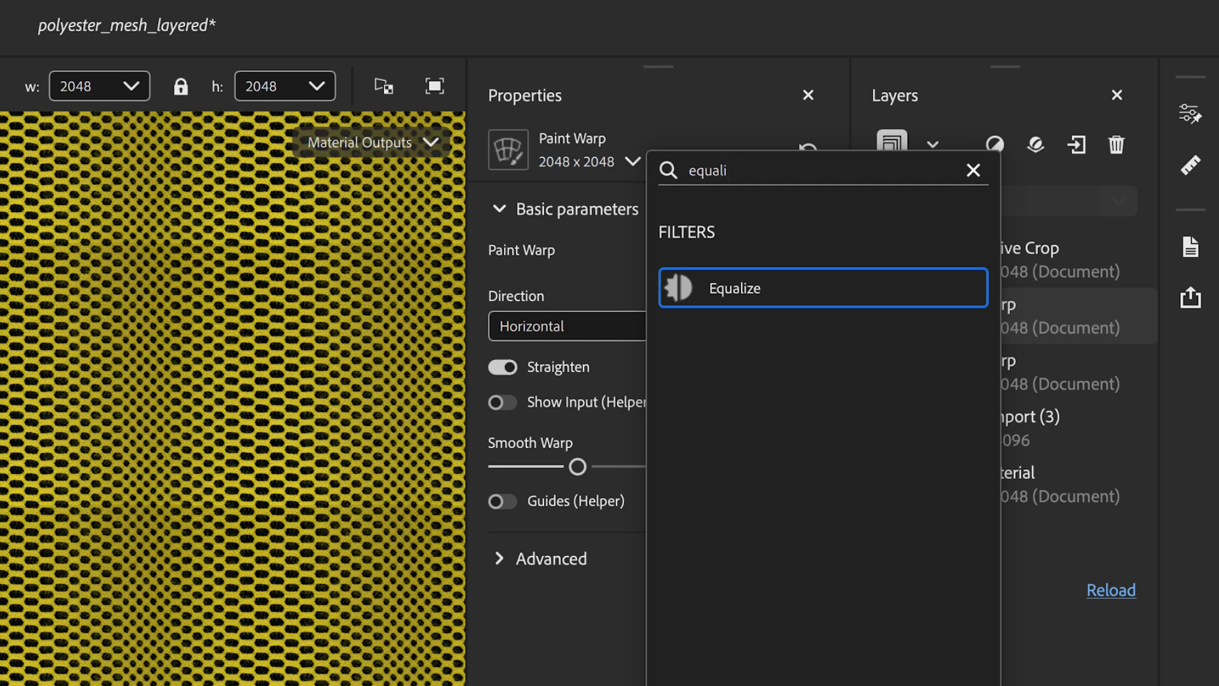
text(ze)
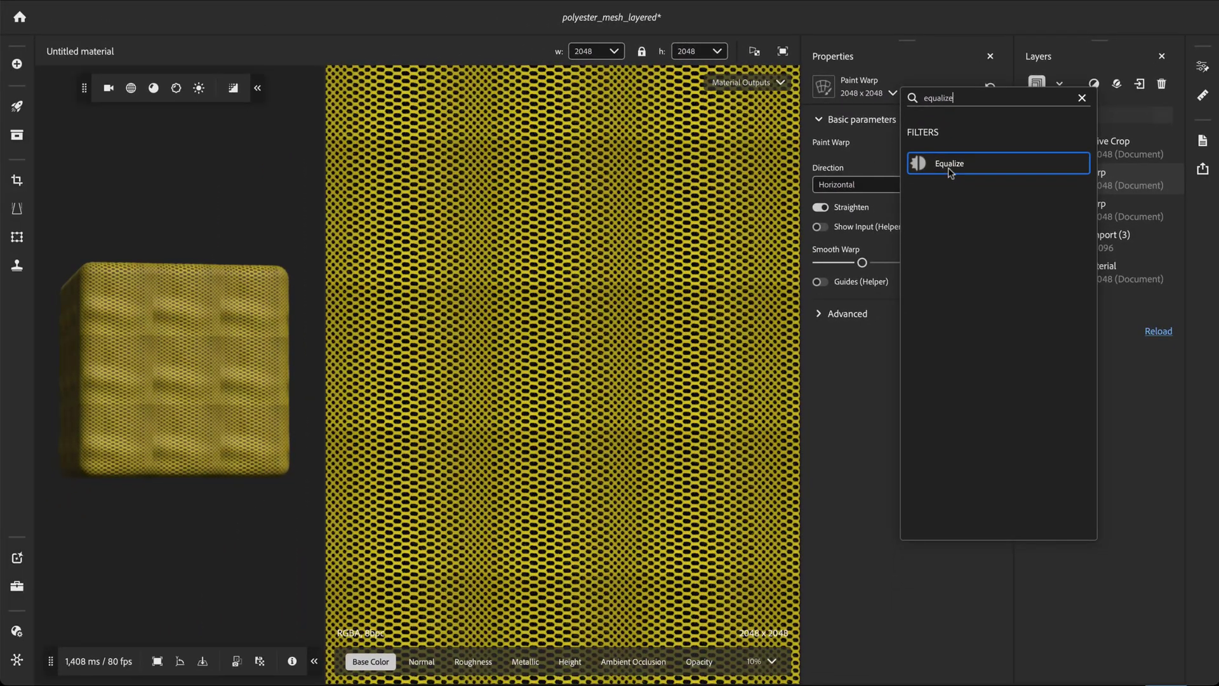
click(951, 166)
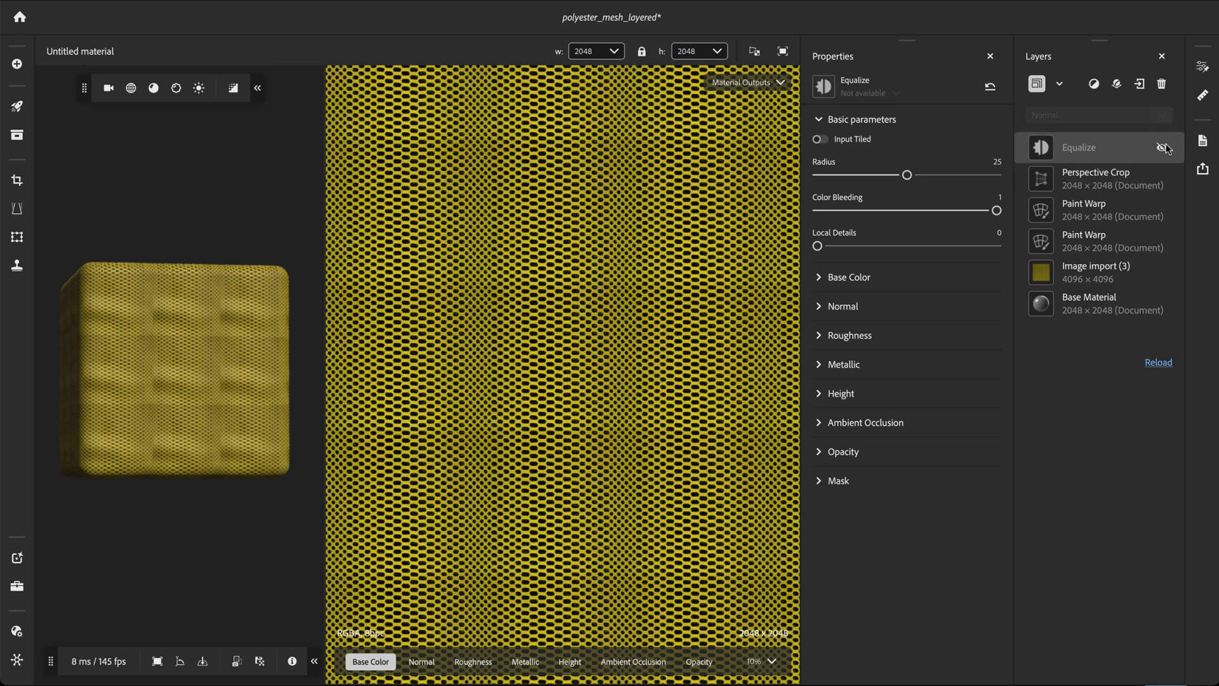
- Show the Equalize layer, move it below Perspective Crop, and settle its Radius at 16
click(1163, 148)
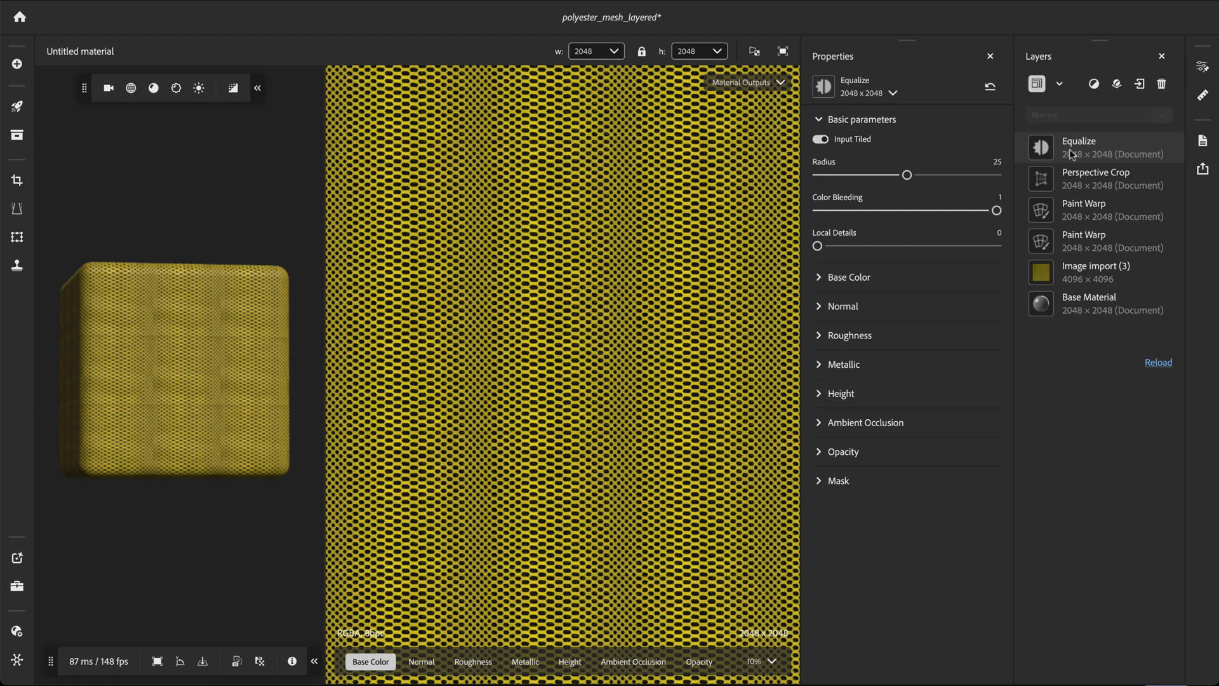
drag(1072, 156, 1076, 189)
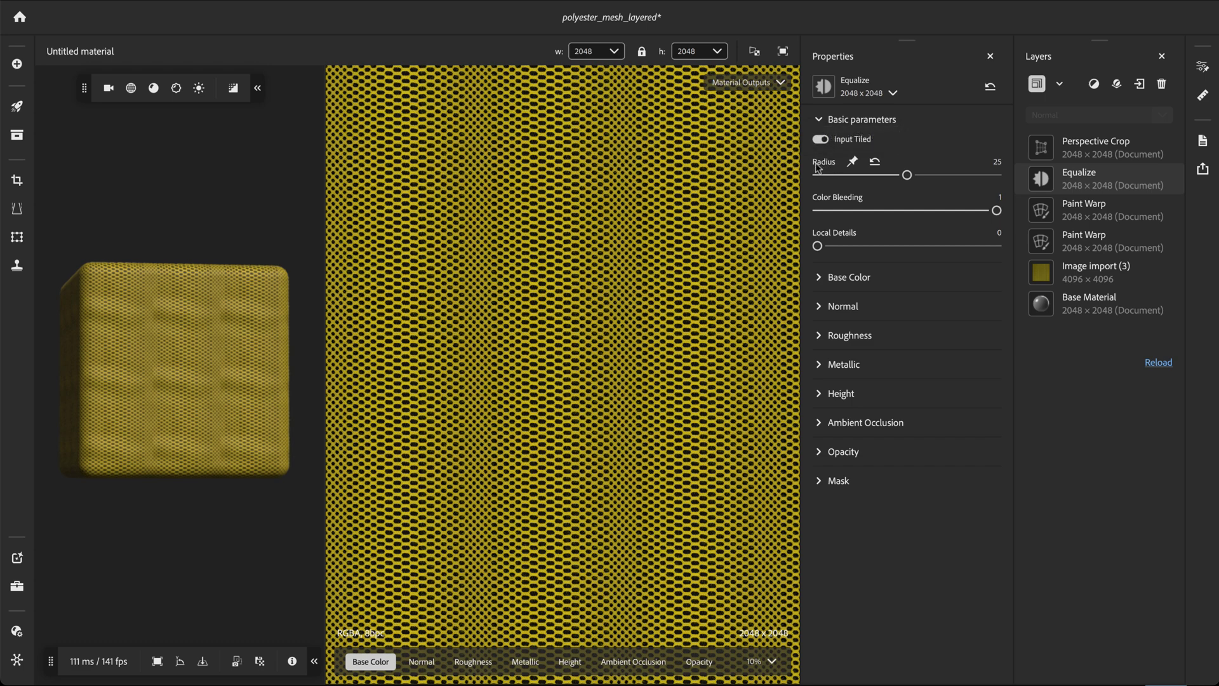
drag(906, 174, 1008, 176)
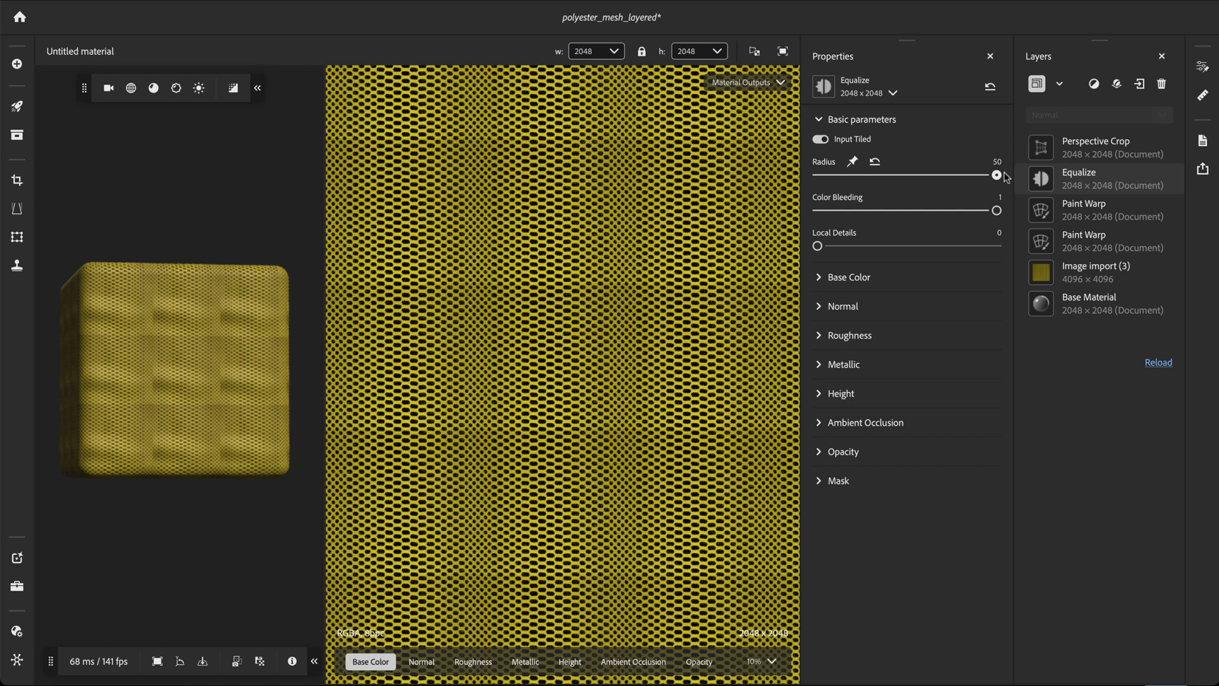
drag(1004, 171, 814, 185)
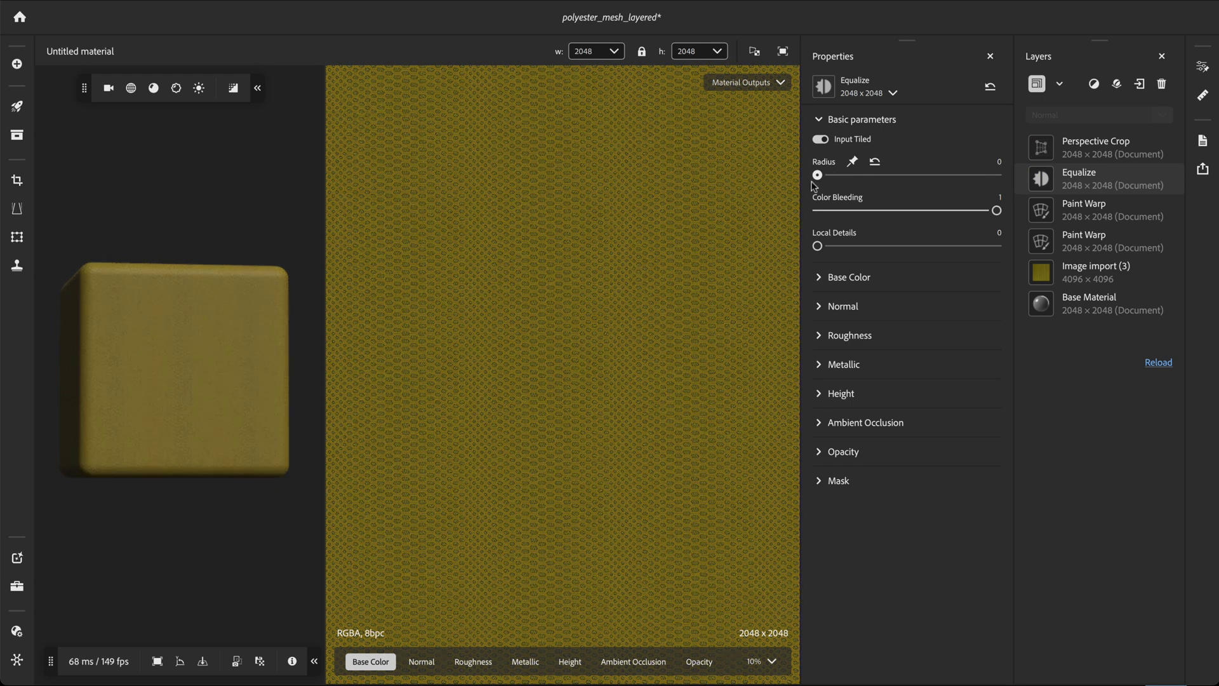
drag(815, 185, 873, 185)
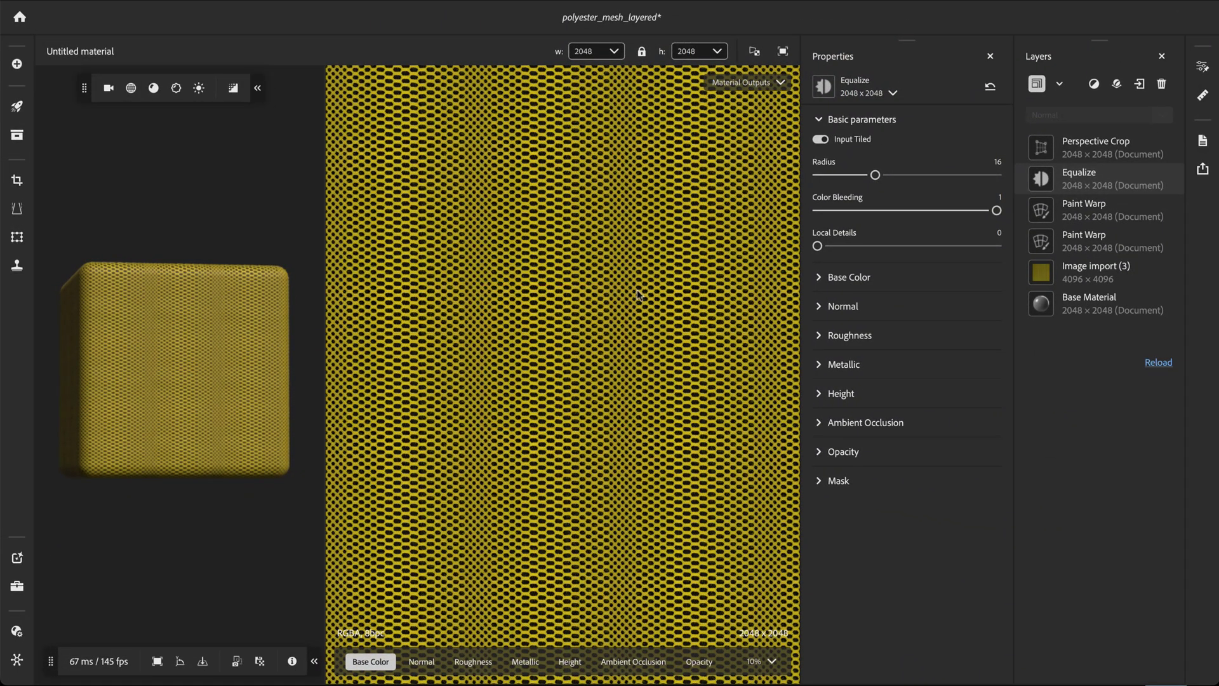
- Tune the Equalize layer to Radius 5 and Color Bleeding 0.3, previewing the normal map
drag(876, 180, 853, 184)
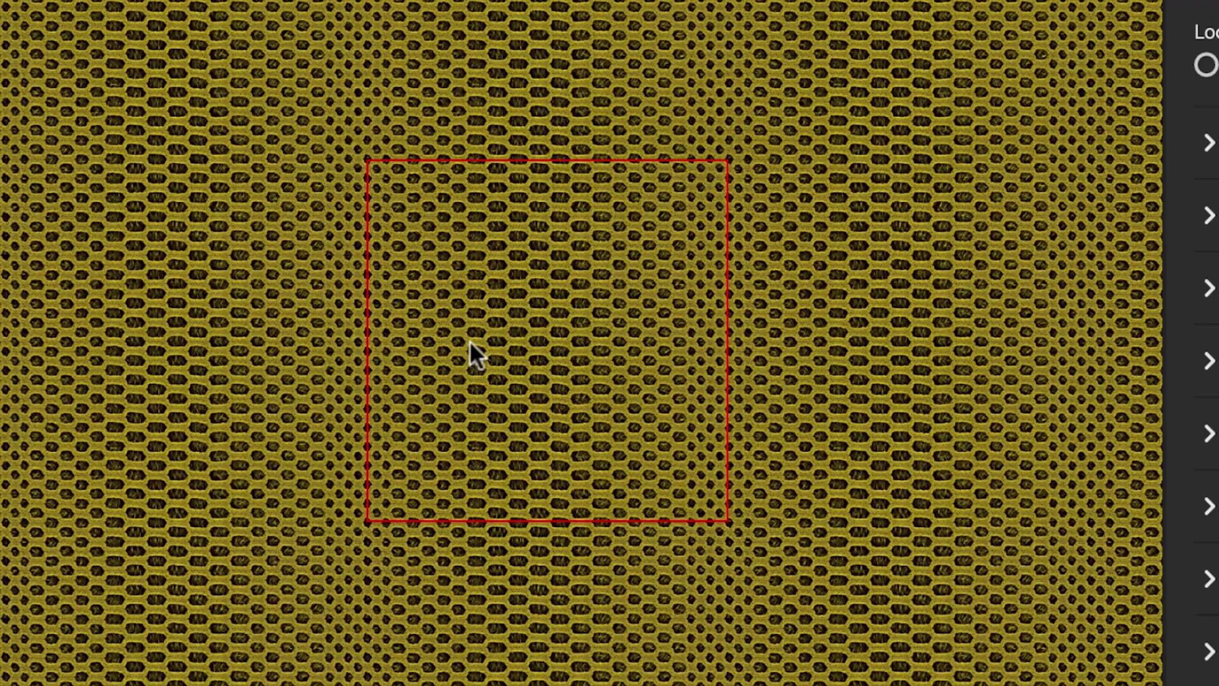
scroll(516, 318, up, 5)
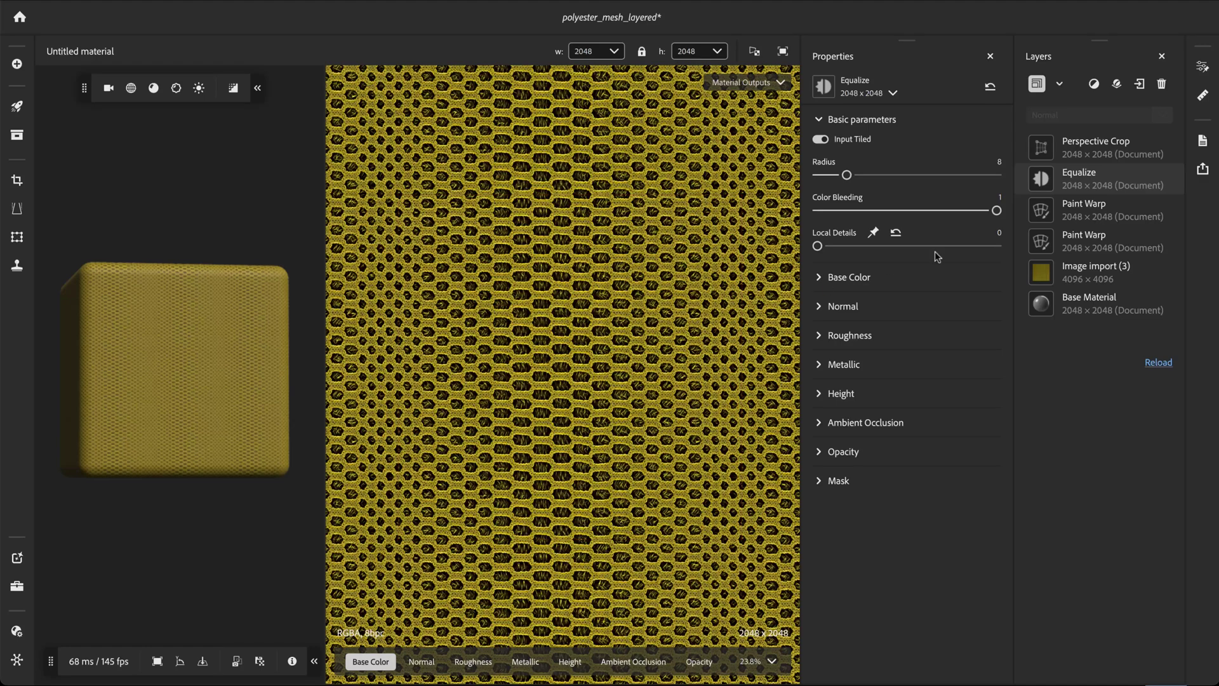
drag(998, 214, 874, 218)
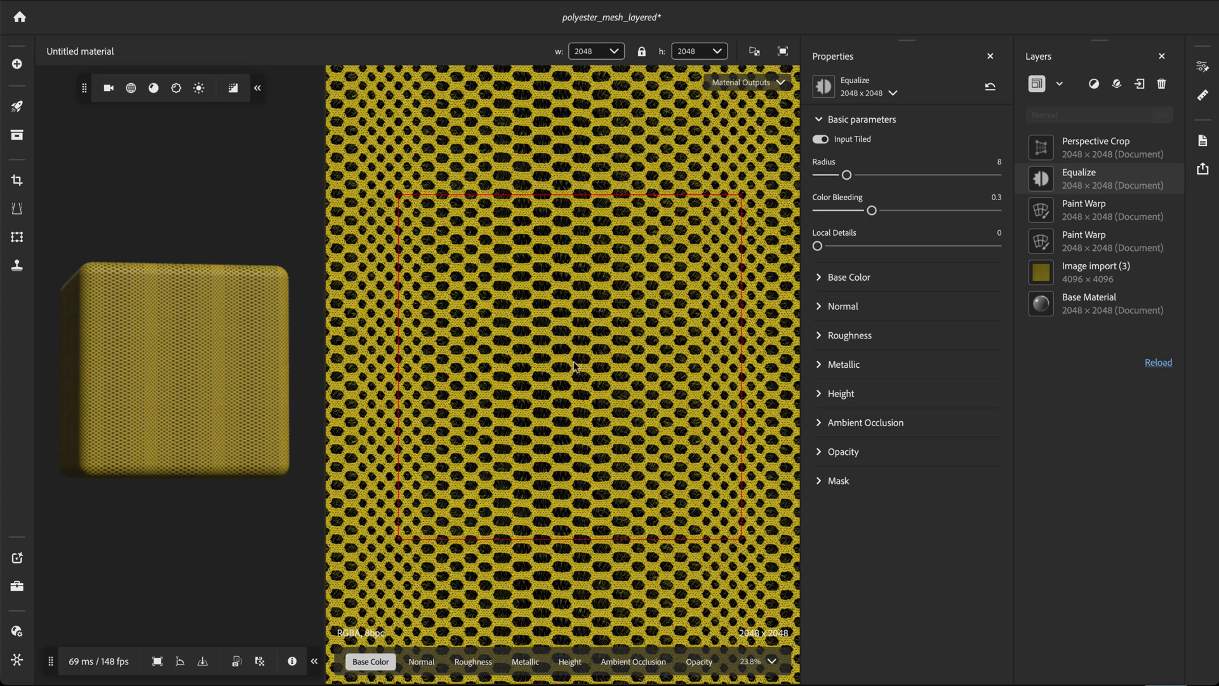
scroll(573, 367, up, 5)
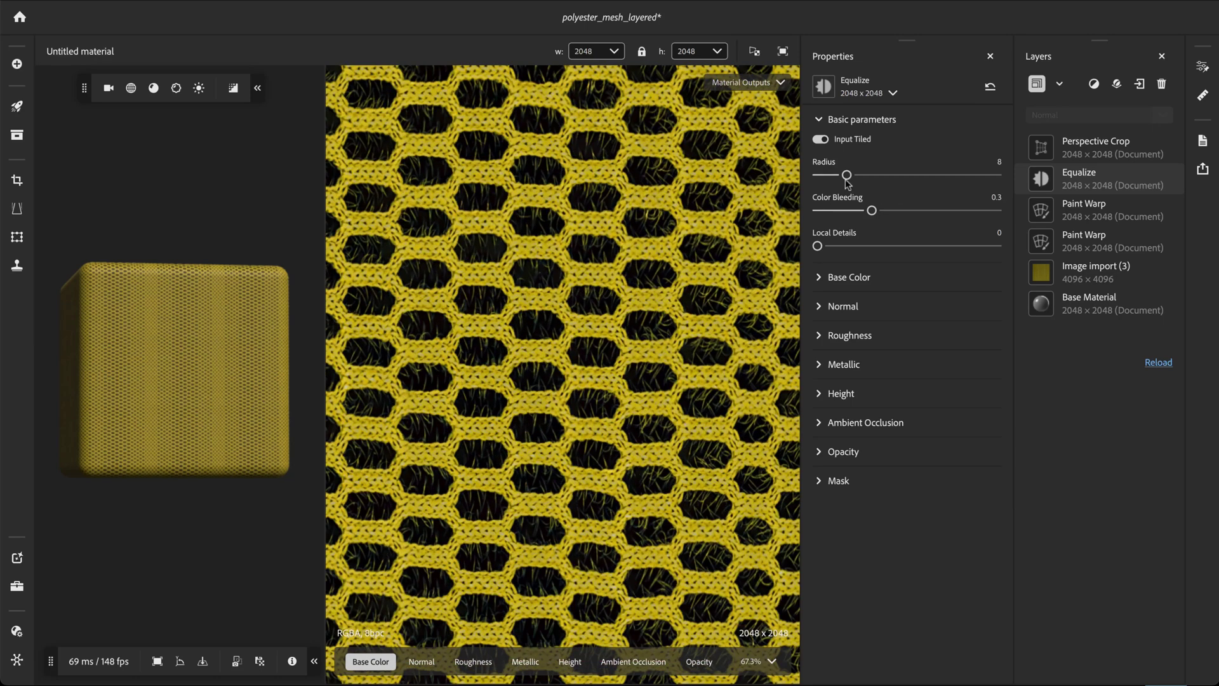
mouse_move(847, 179)
mouse_down()
mouse_move(804, 183)
mouse_move(902, 184)
mouse_move(786, 188)
mouse_move(837, 181)
mouse_up()
scroll(584, 338, down, 5)
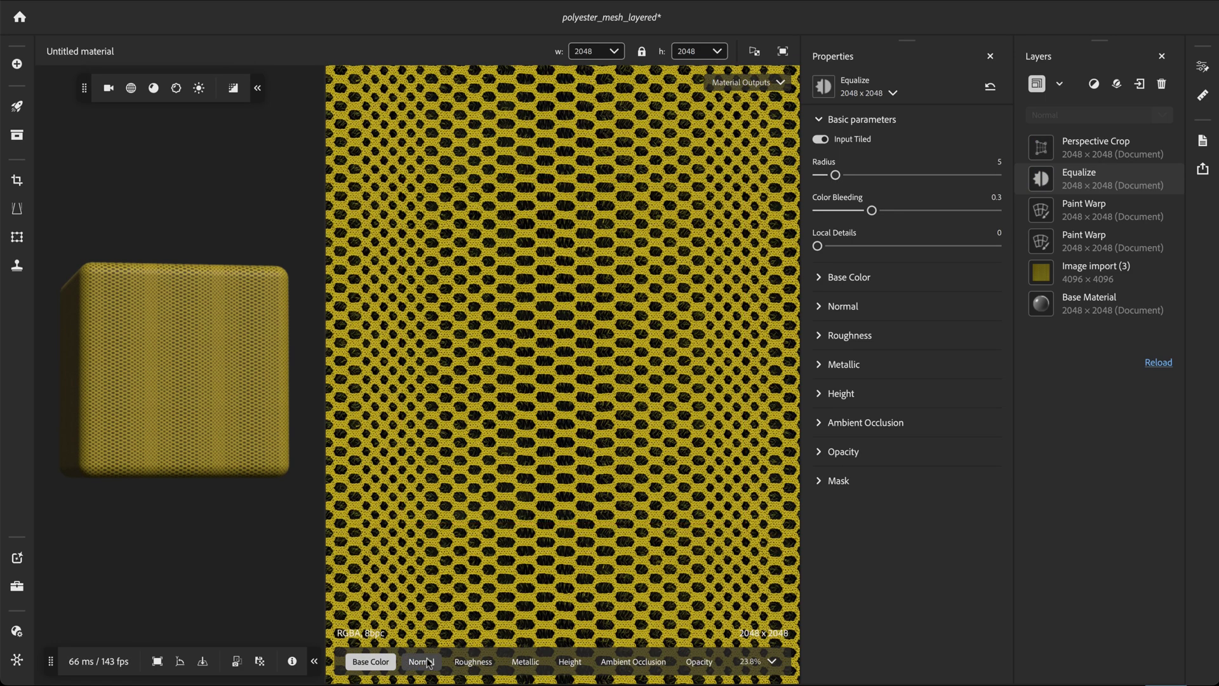
click(421, 662)
- Raise Equalize Local Details to 0.25 while viewing the height map, then display the normal map
click(570, 662)
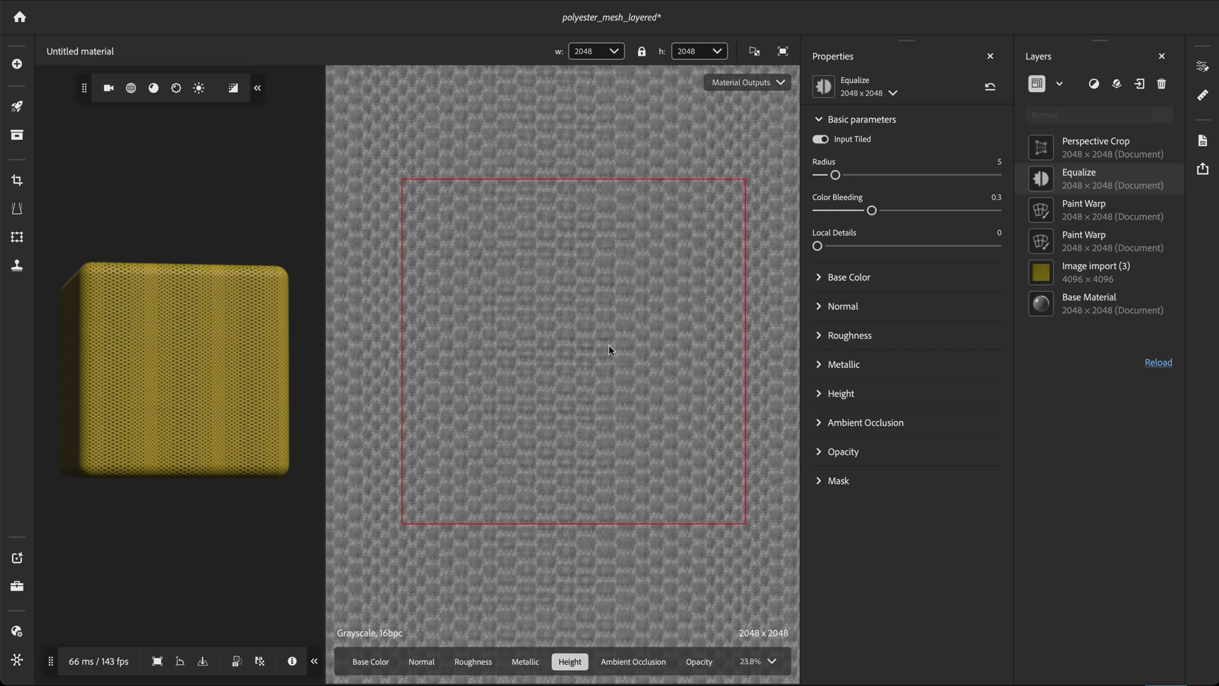
drag(817, 246, 860, 246)
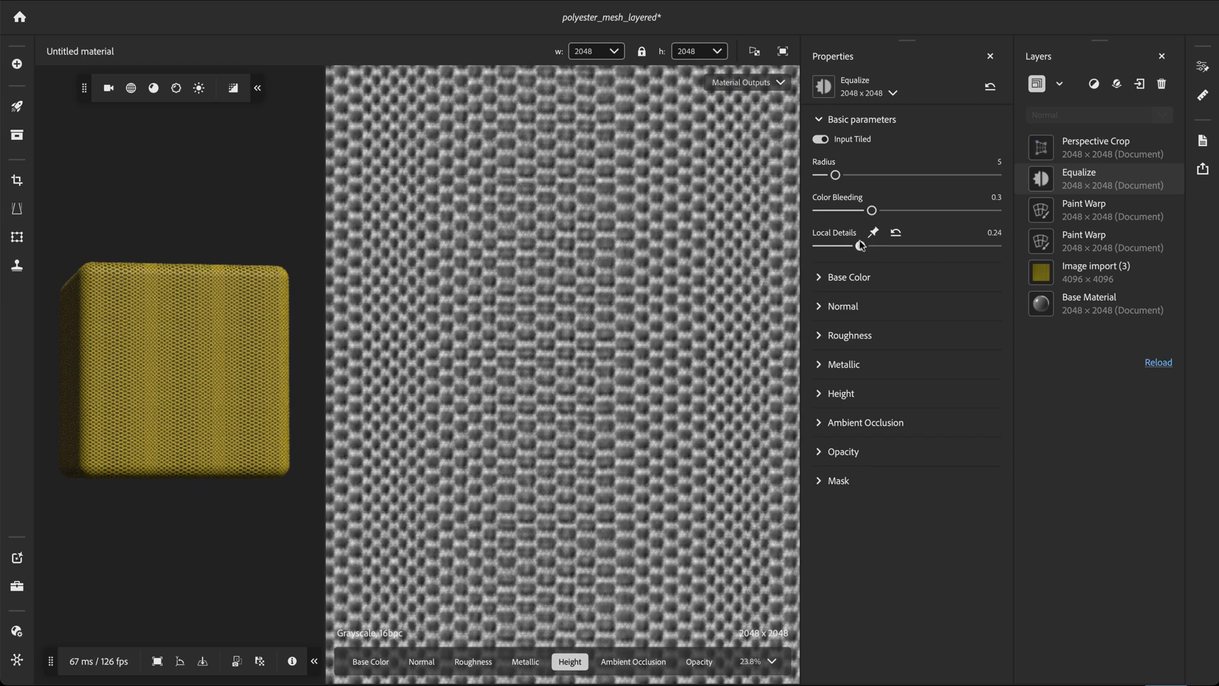
scroll(604, 312, down, 4)
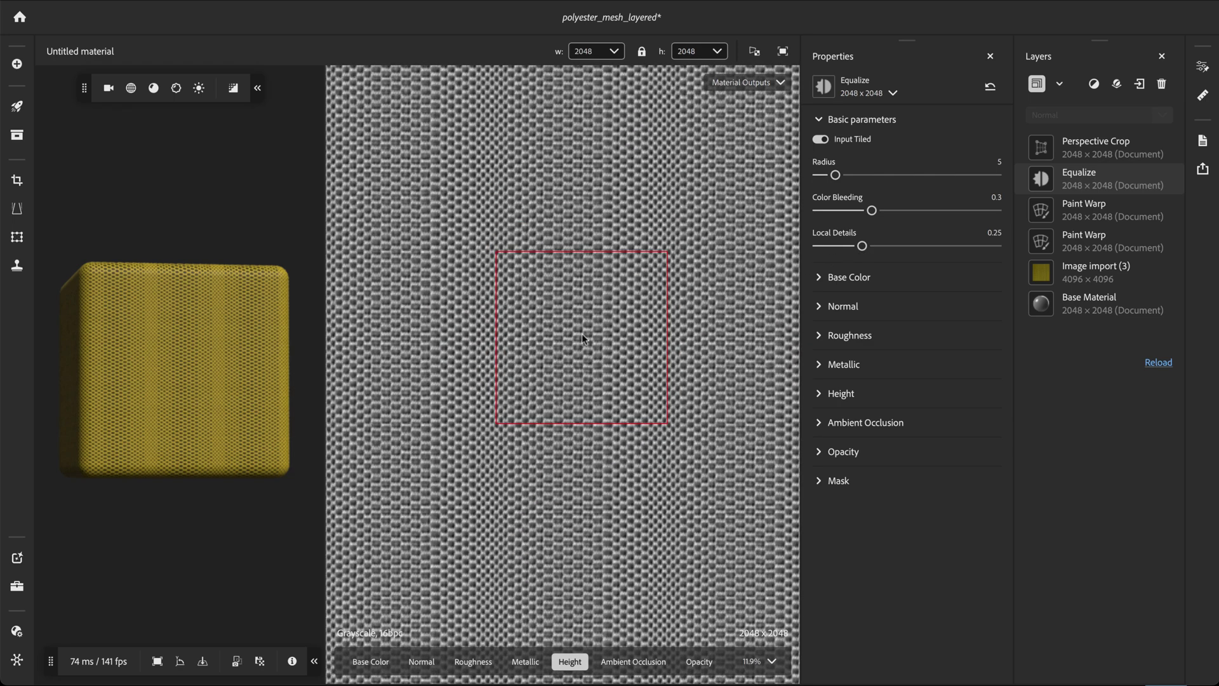
click(426, 661)
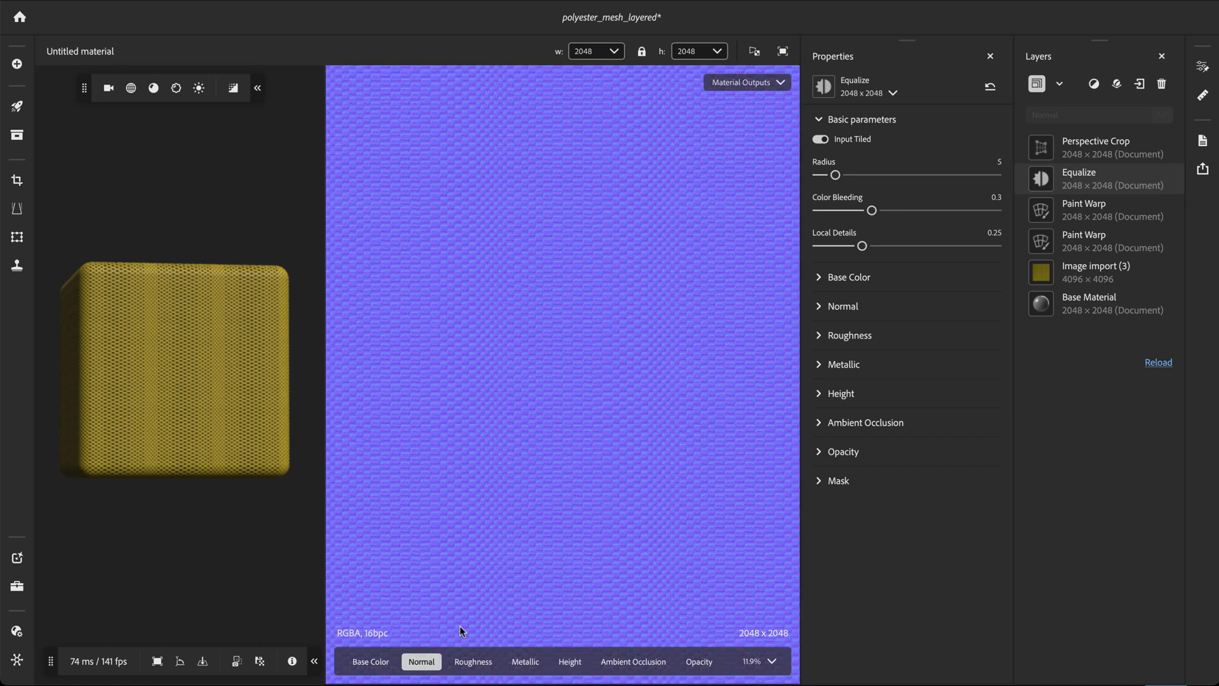
- Give the Normal channel its own Equalize parameters with Radius 12
click(820, 307)
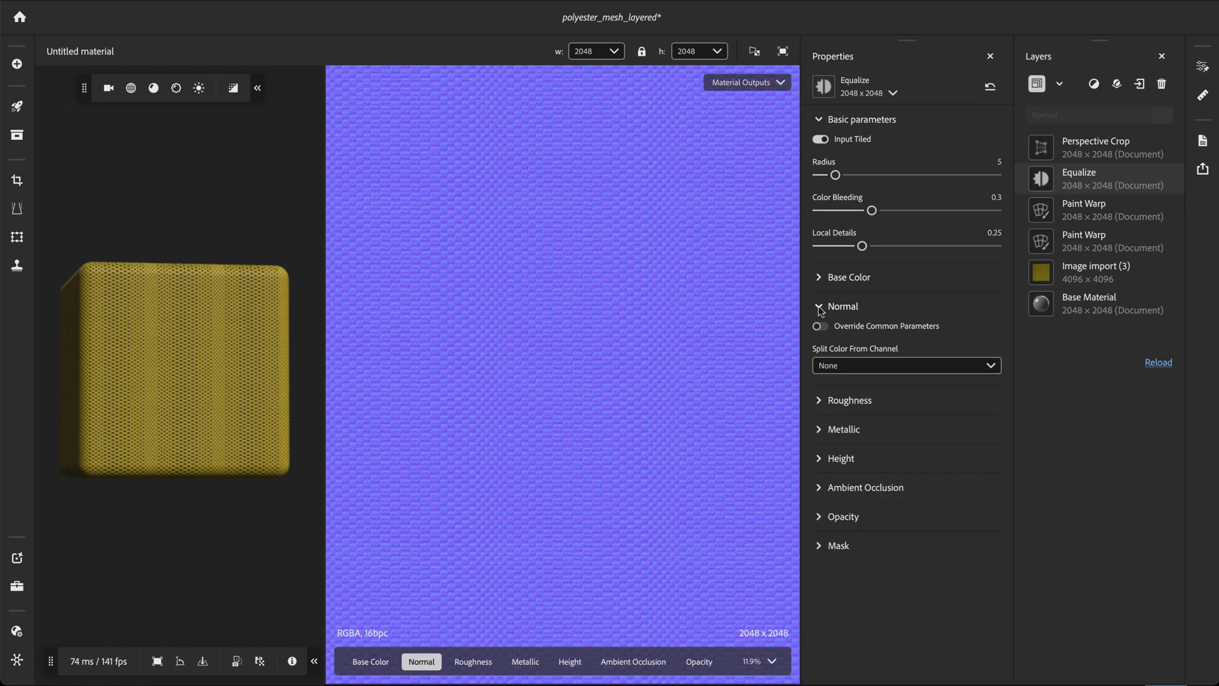
click(825, 330)
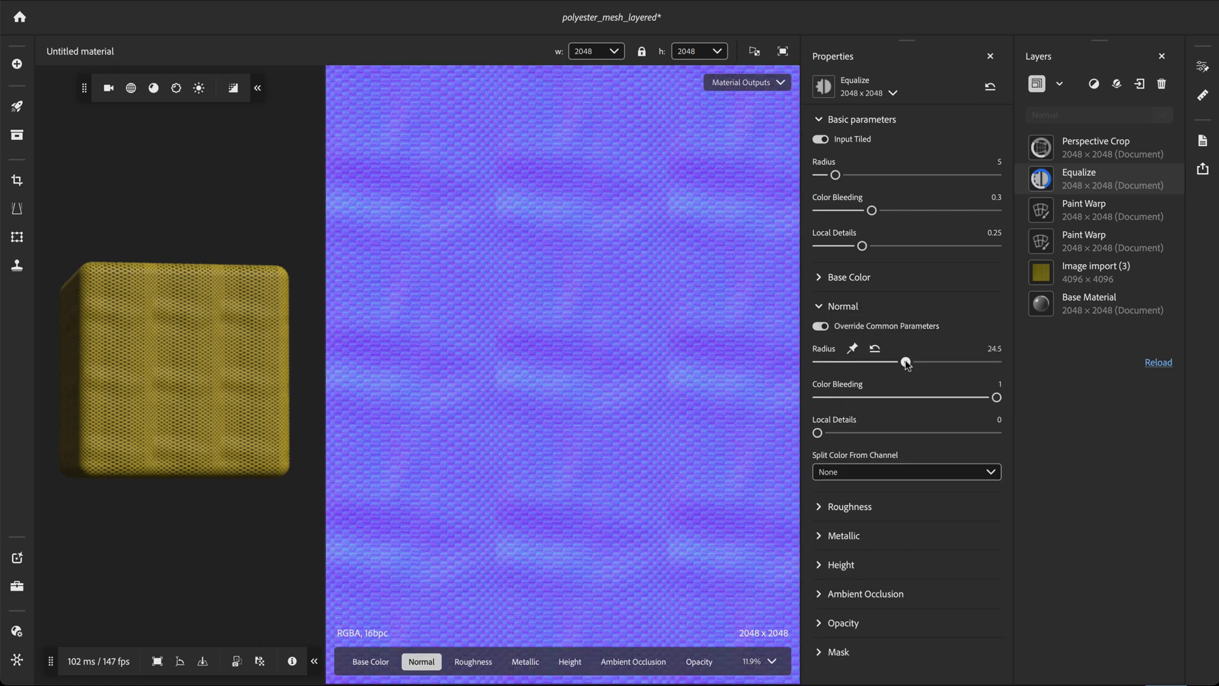
drag(891, 363, 860, 366)
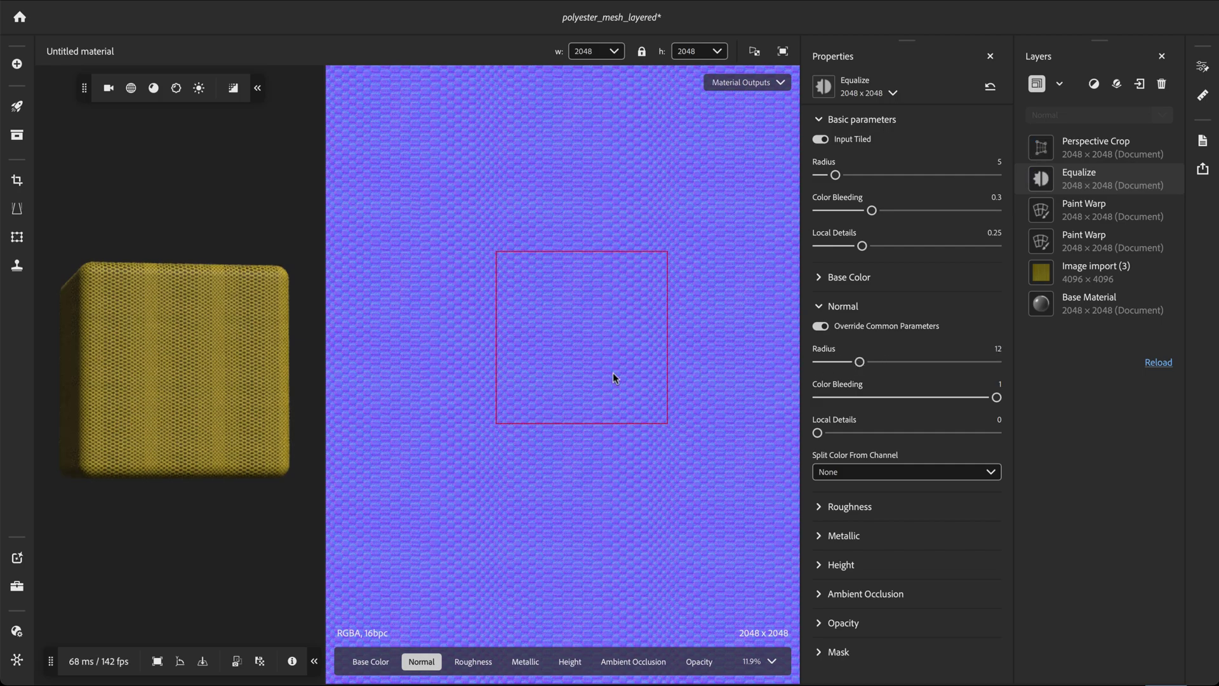
- Switch to the full 3D view and zoom in on the mesh texture
key(F2)
scroll(418, 359, up, 6)
scroll(416, 363, up, 3)
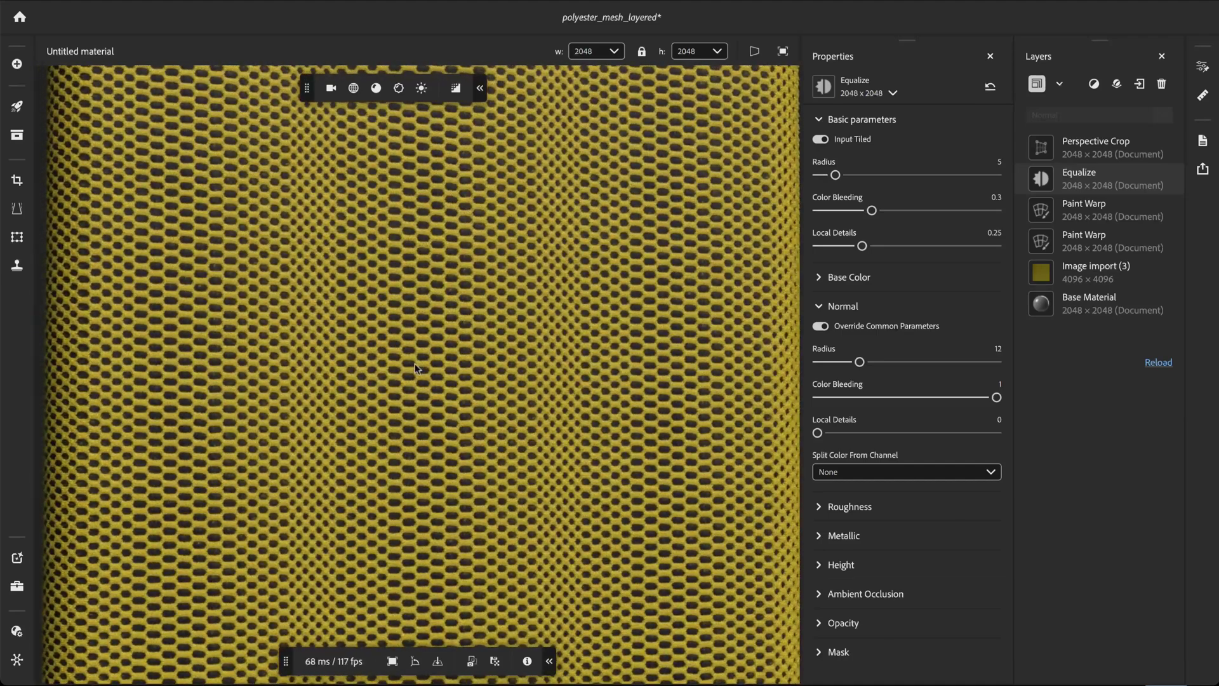
- Toggle the Equalize layer off and on twice to compare, leaving it visible
click(1162, 179)
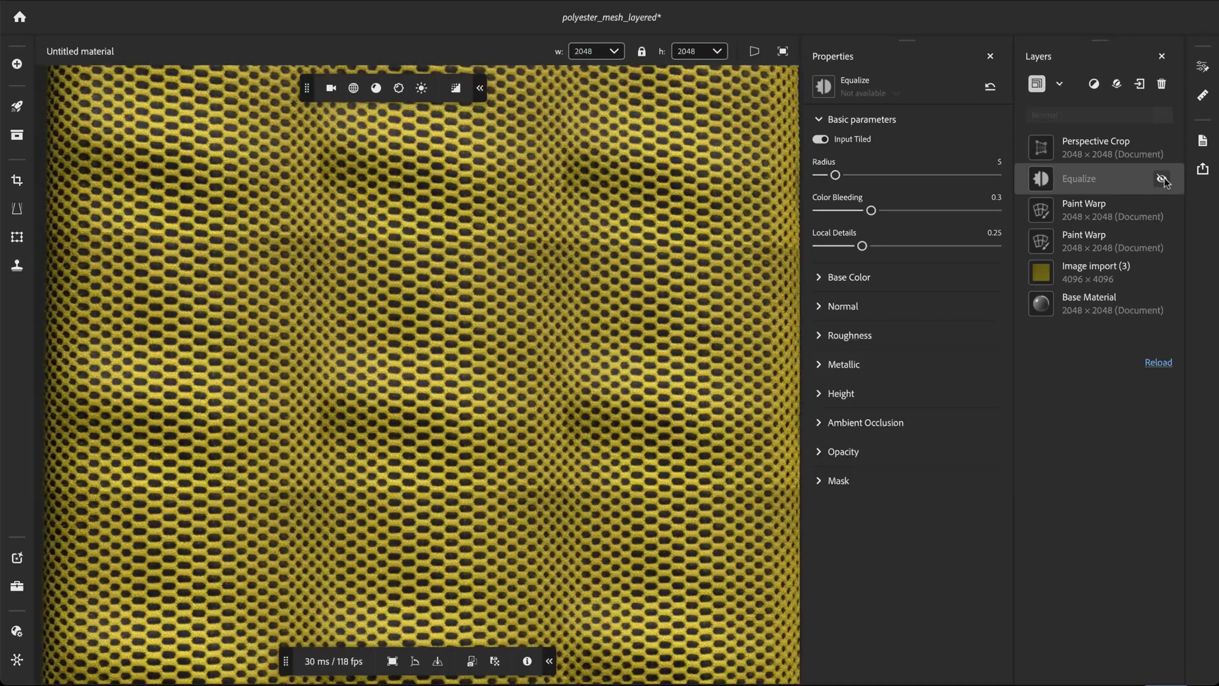
click(1162, 180)
click(1162, 180)
click(1162, 180)
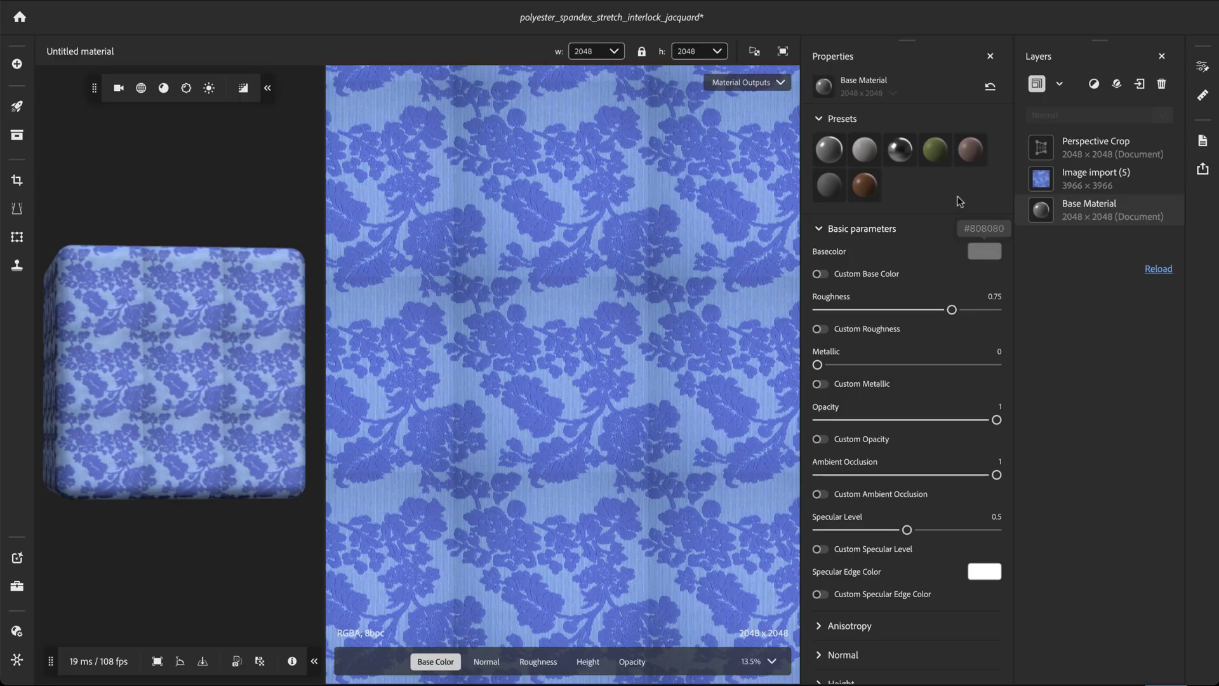
- Add a tiled-input Equalize layer to the jacquard with Radius 6, placed below Perspective Crop
click(1094, 83)
text(eq)
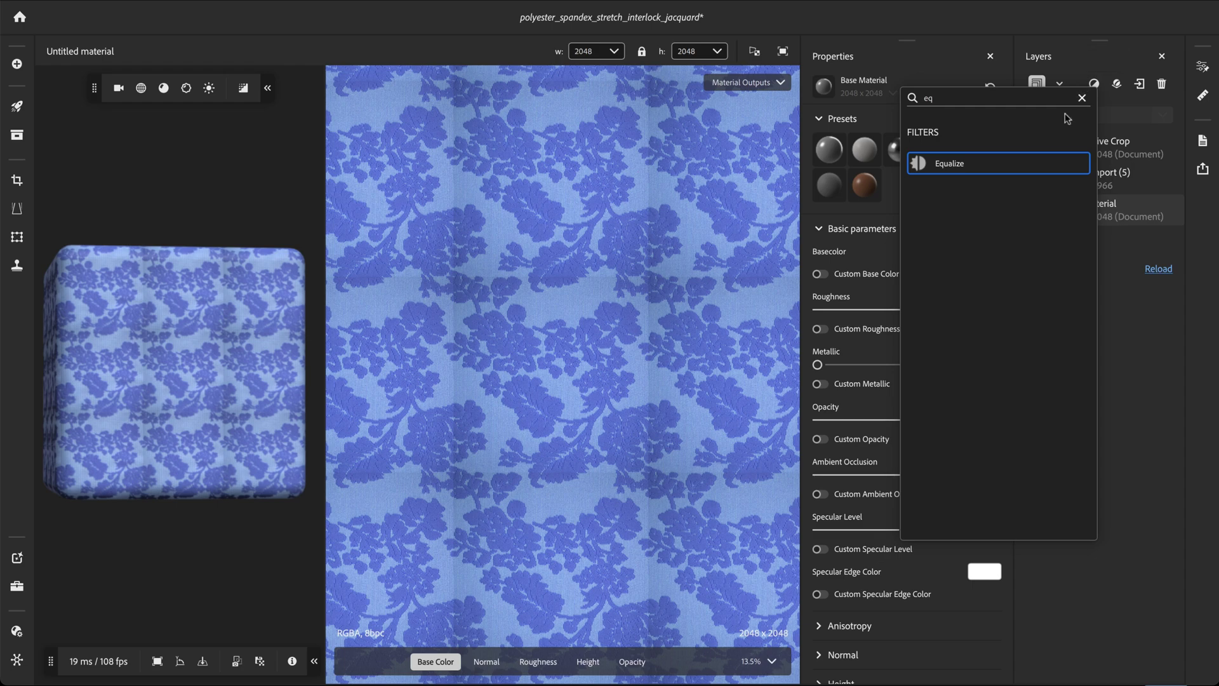
click(956, 166)
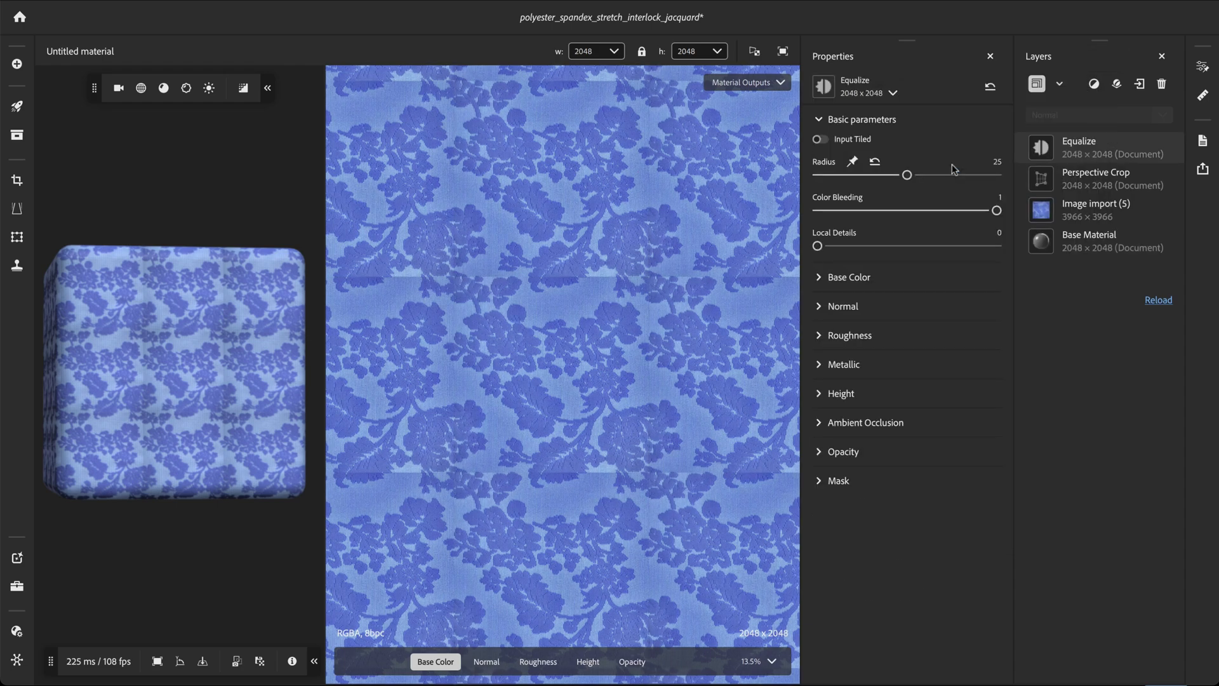
click(821, 139)
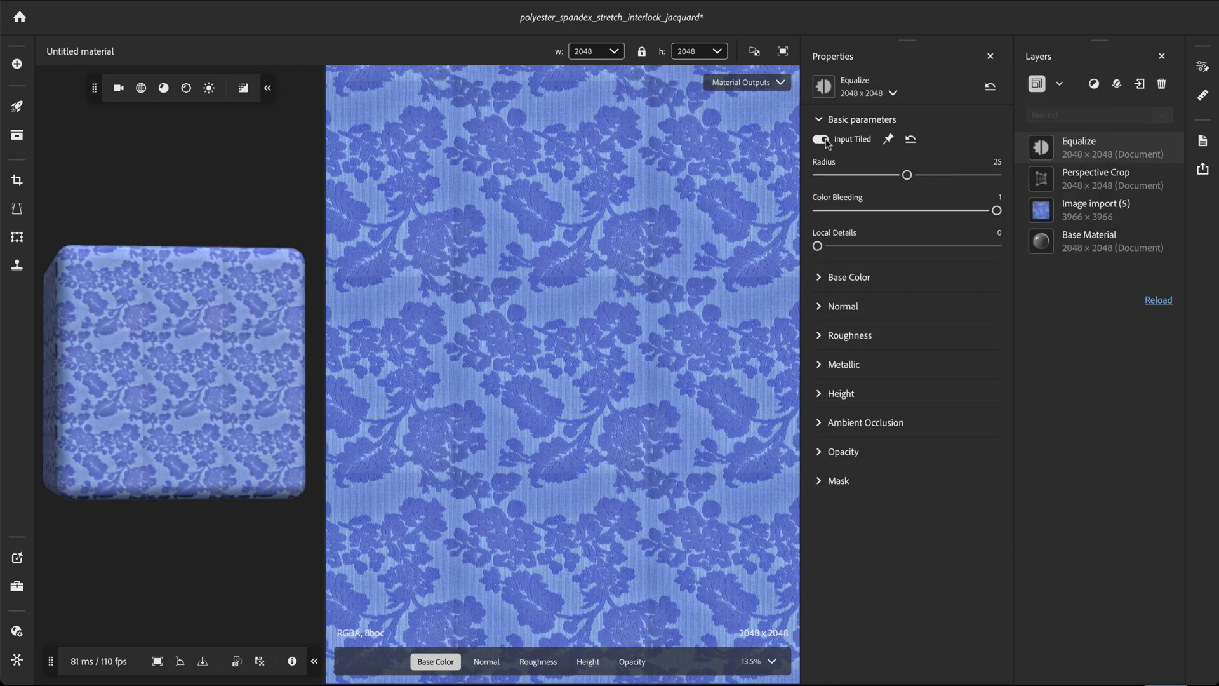
drag(907, 175, 839, 176)
drag(1046, 155, 1057, 188)
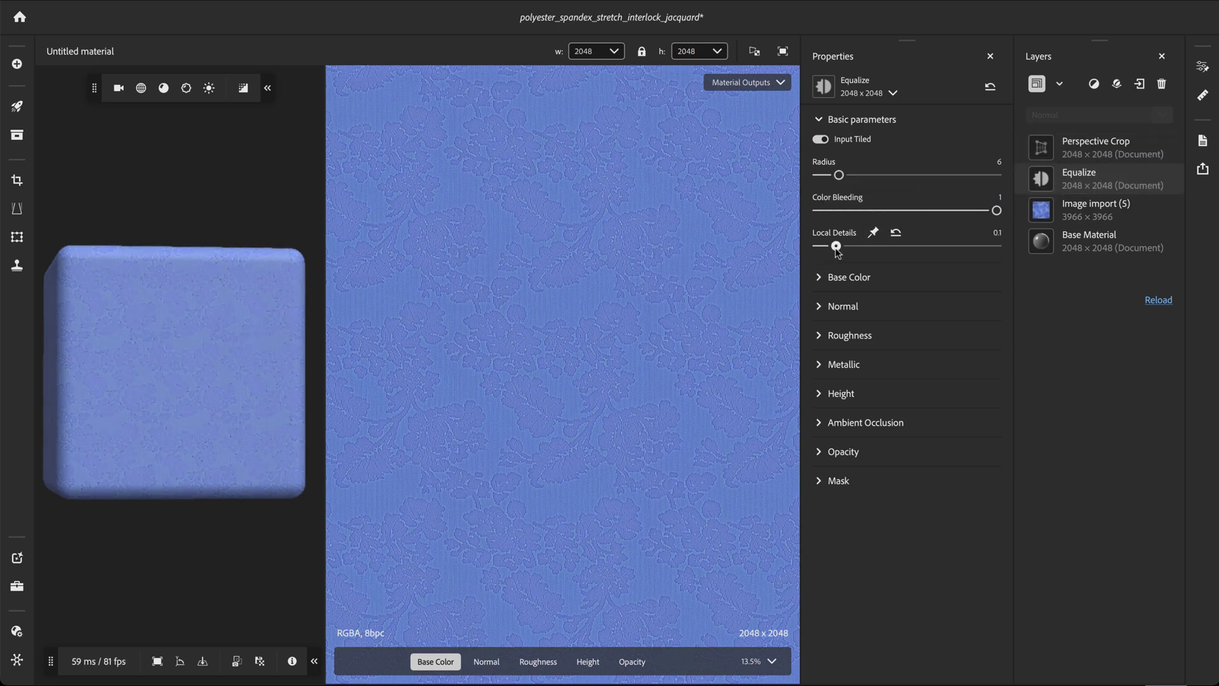
- Set Equalize Local Details to 0.15 and return Color Bleeding to 1
drag(817, 245, 844, 247)
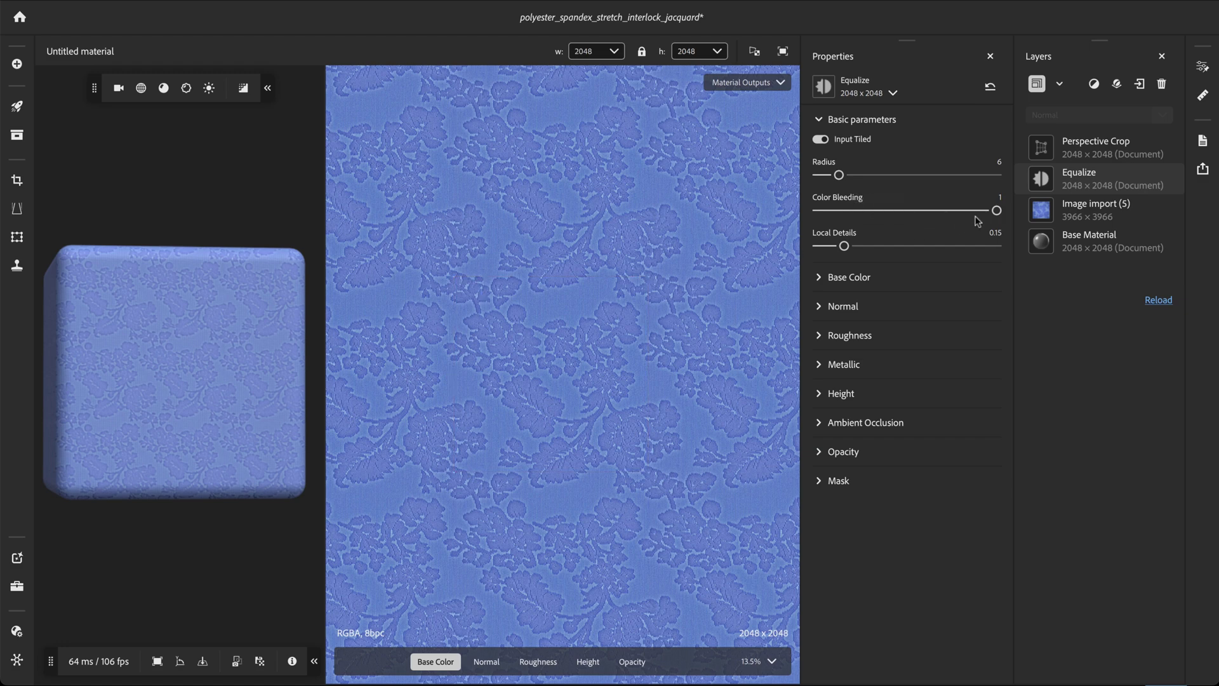
drag(996, 211, 849, 224)
drag(847, 224, 879, 224)
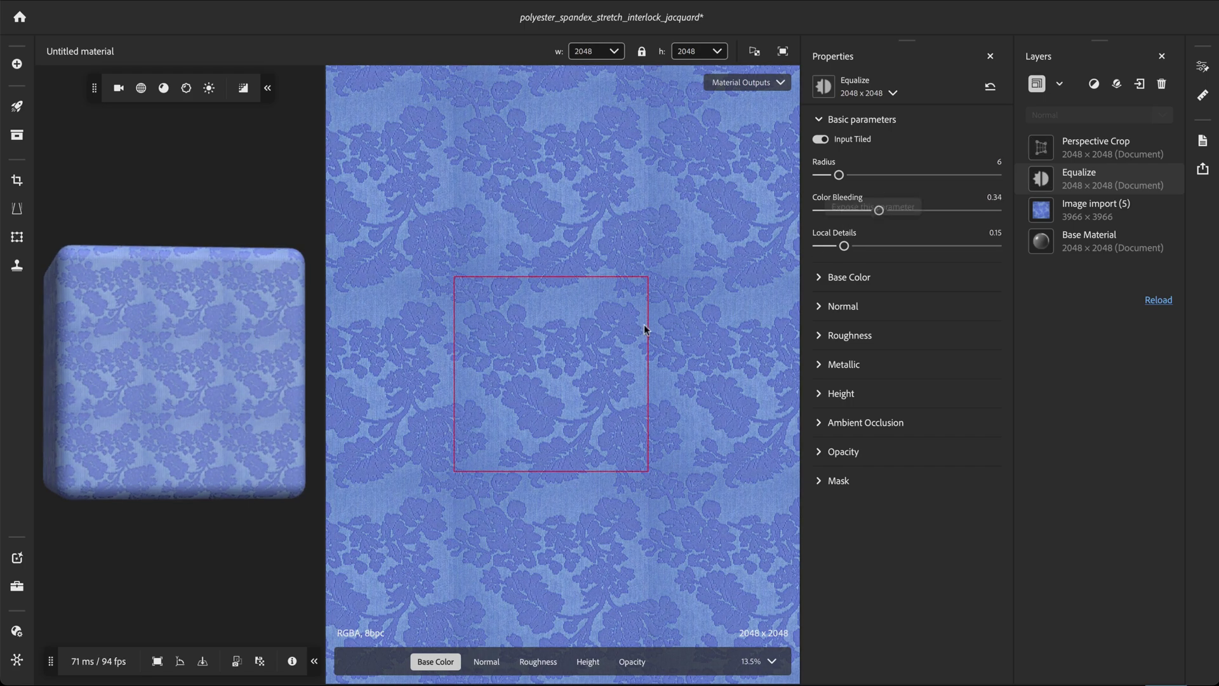
scroll(504, 420, up, 5)
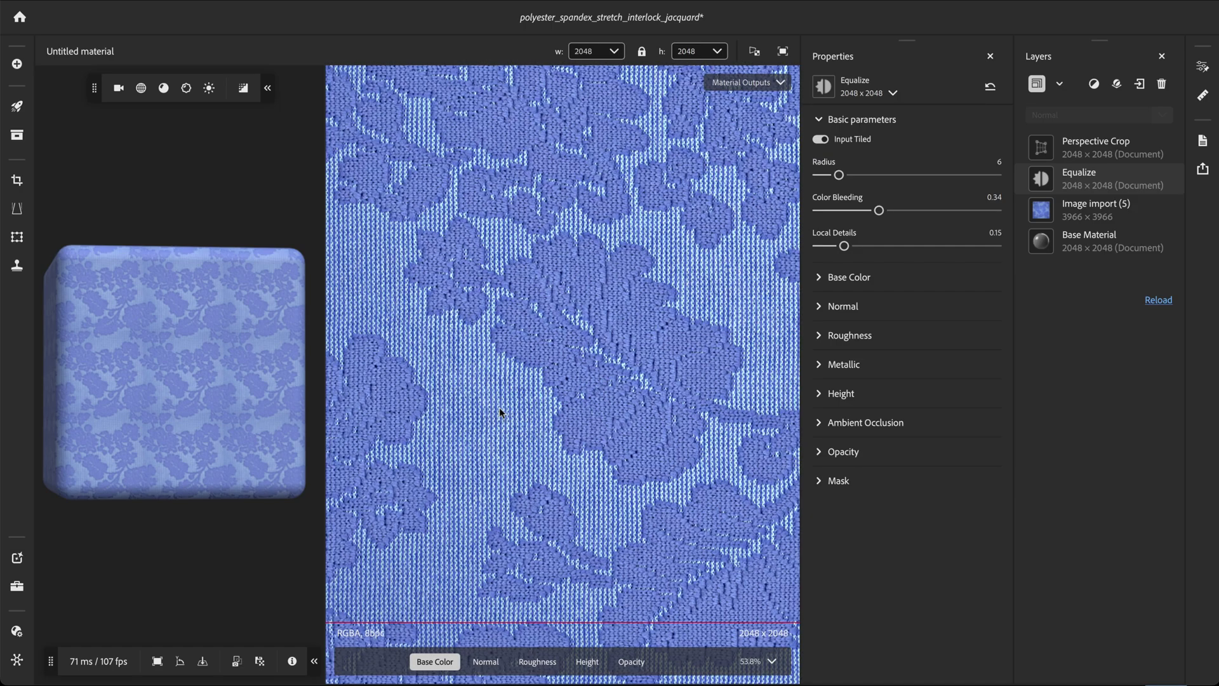
scroll(500, 406, down, 4)
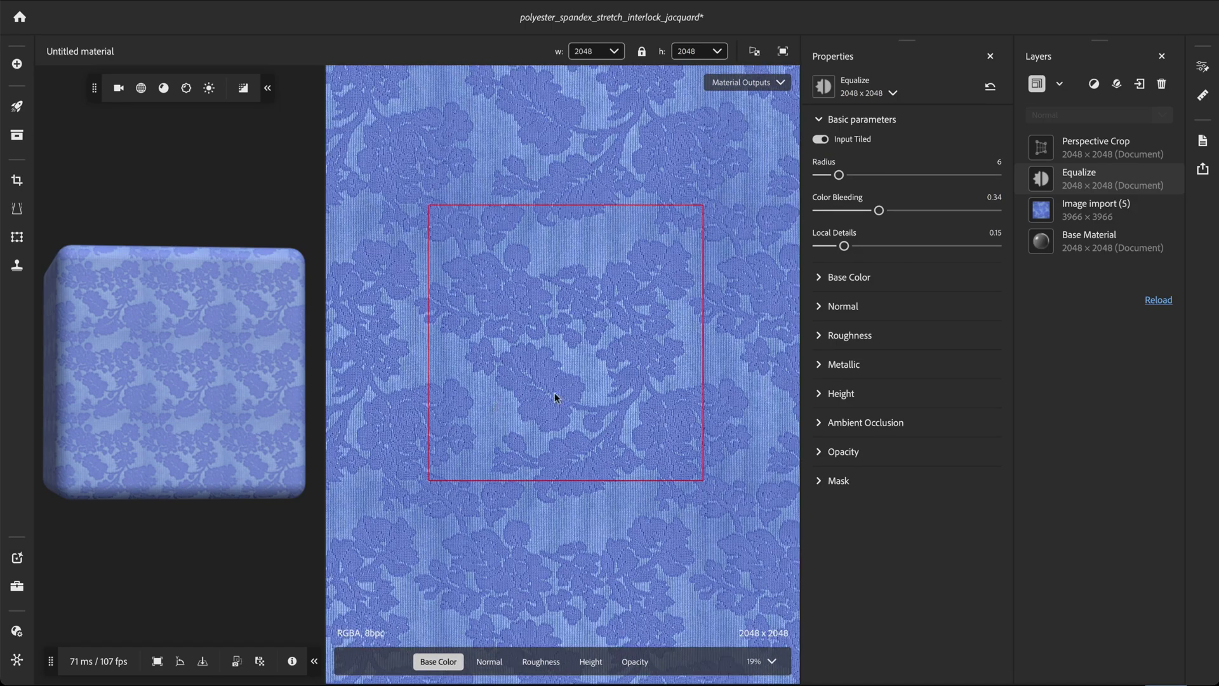
drag(879, 211, 997, 212)
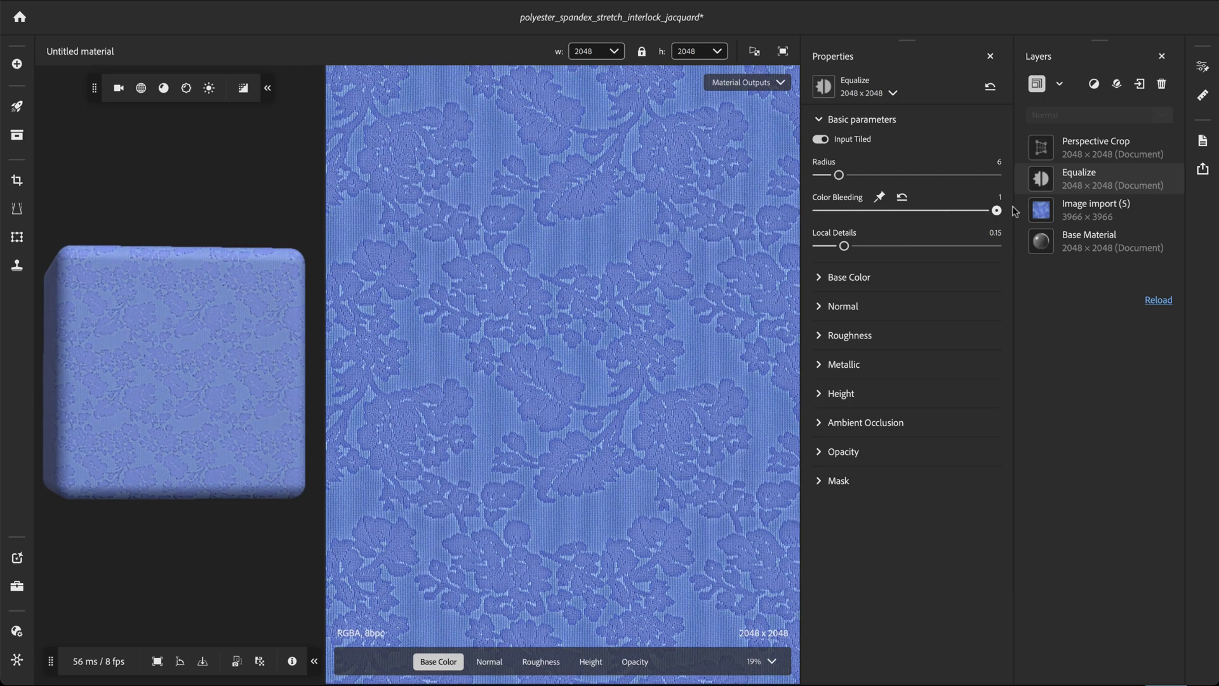
click(819, 277)
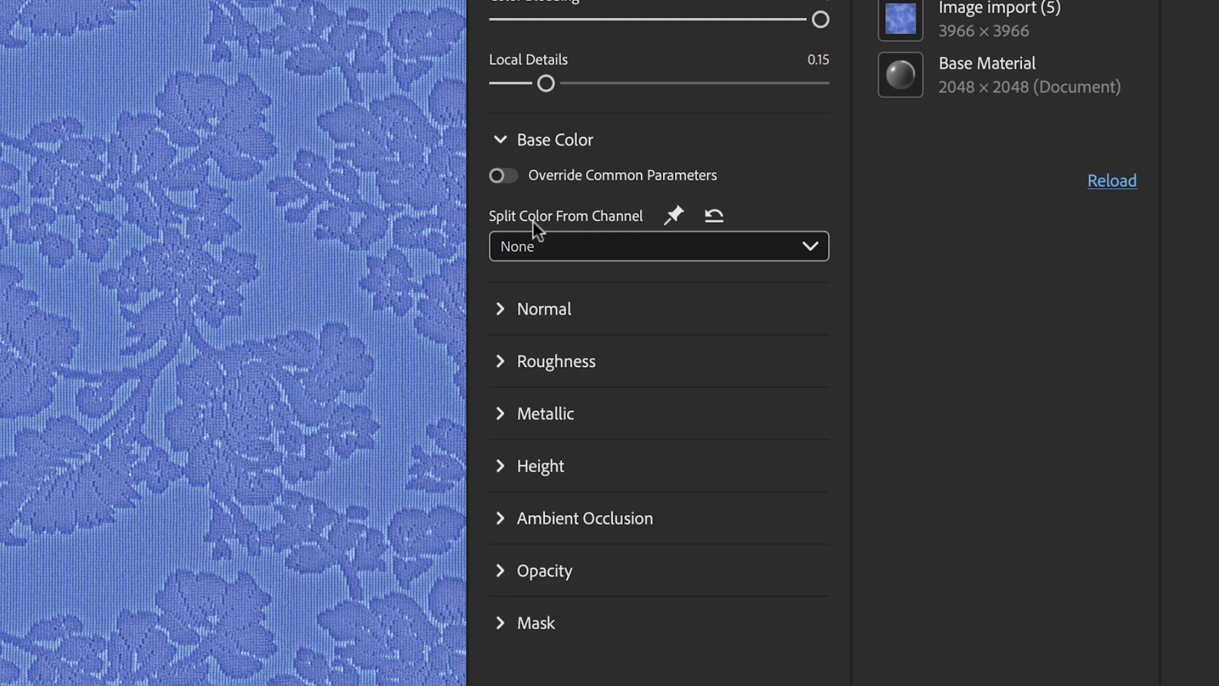
- Split the Base Color equalization by the Base Color channel into 2 colours, showing the mask
click(556, 254)
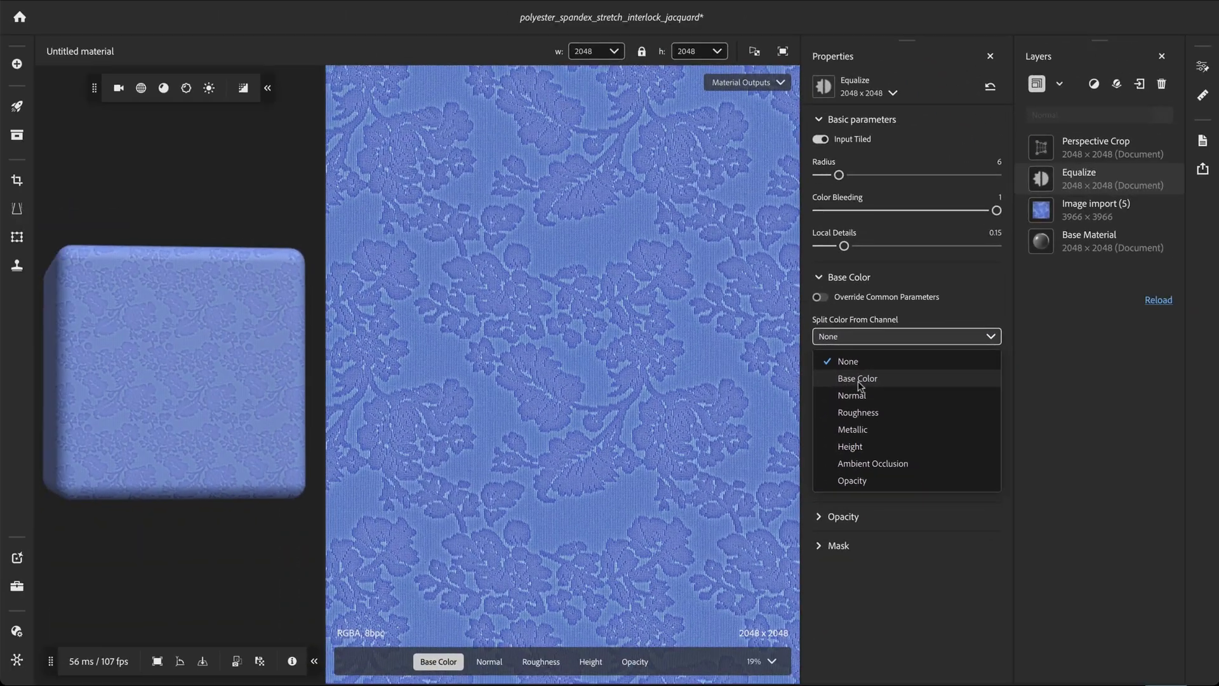
click(858, 379)
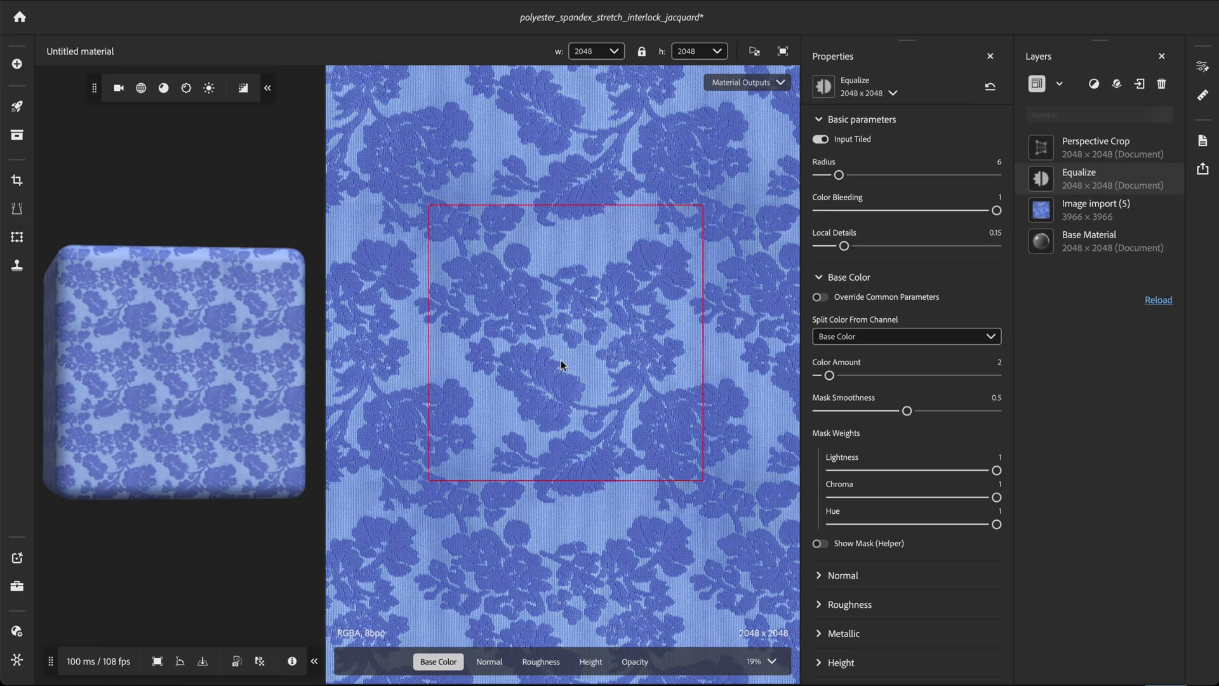
click(820, 544)
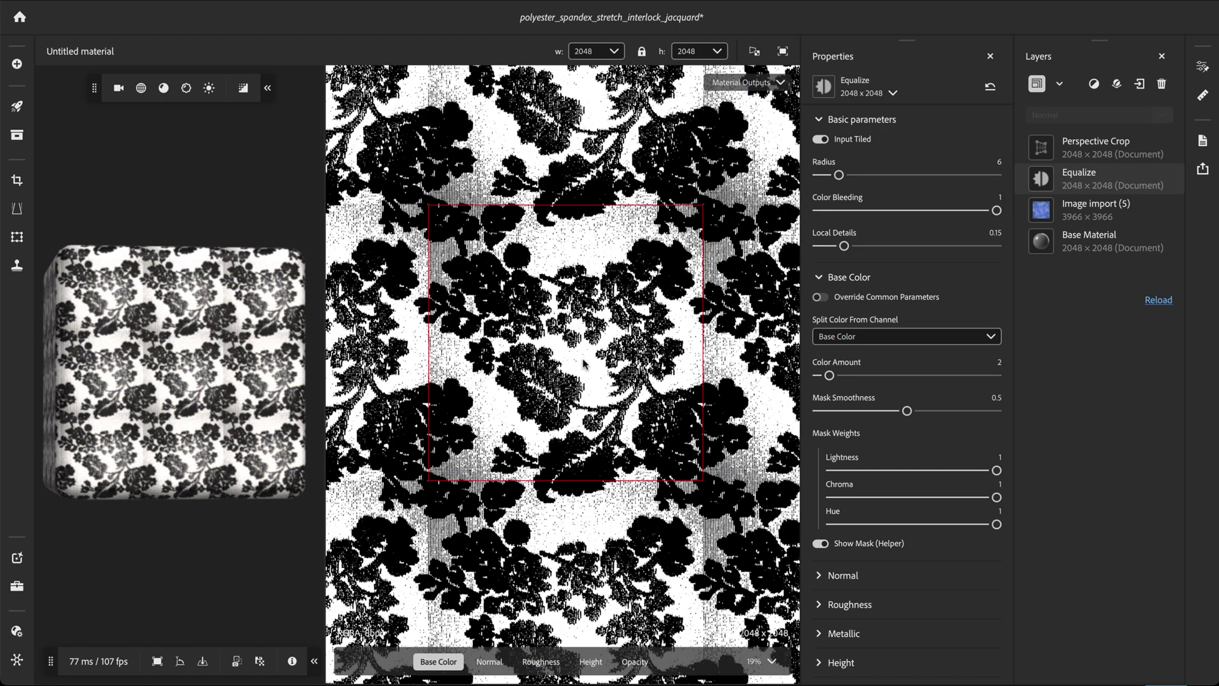
mouse_move(830, 377)
mouse_down()
mouse_move(868, 380)
mouse_move(830, 381)
mouse_up()
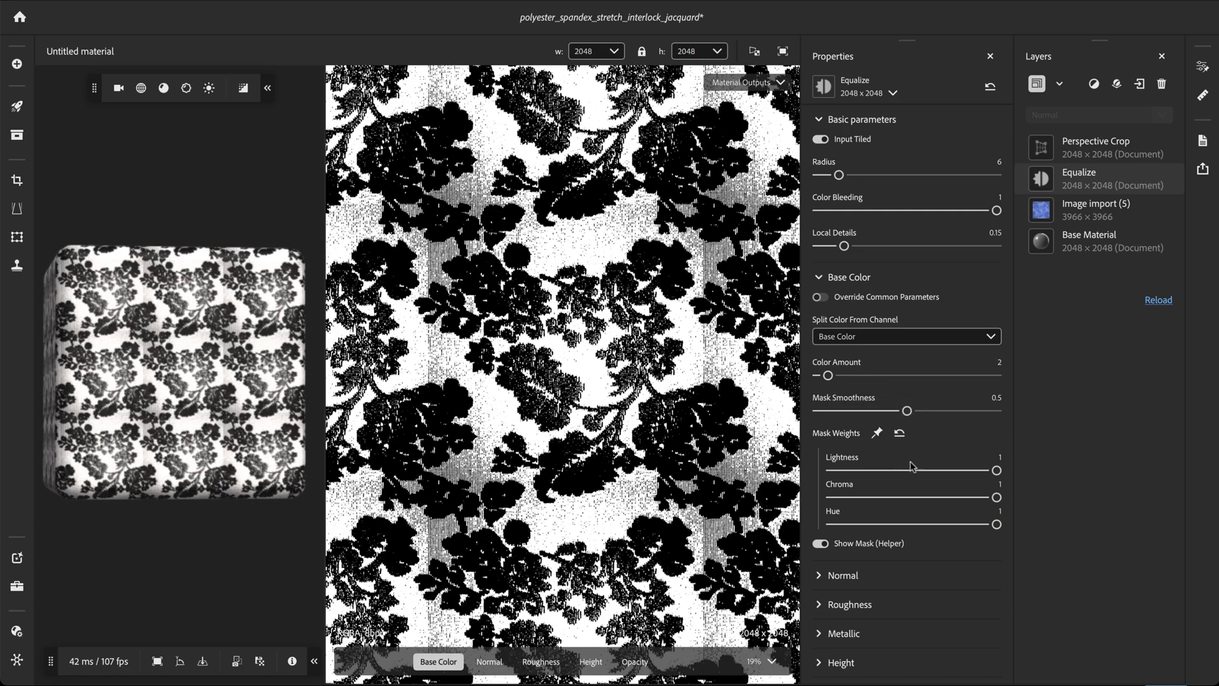
- Lower the mask's Lightness weight, set Mask Smoothness to 0.82, and hide the mask preview
drag(998, 473, 849, 471)
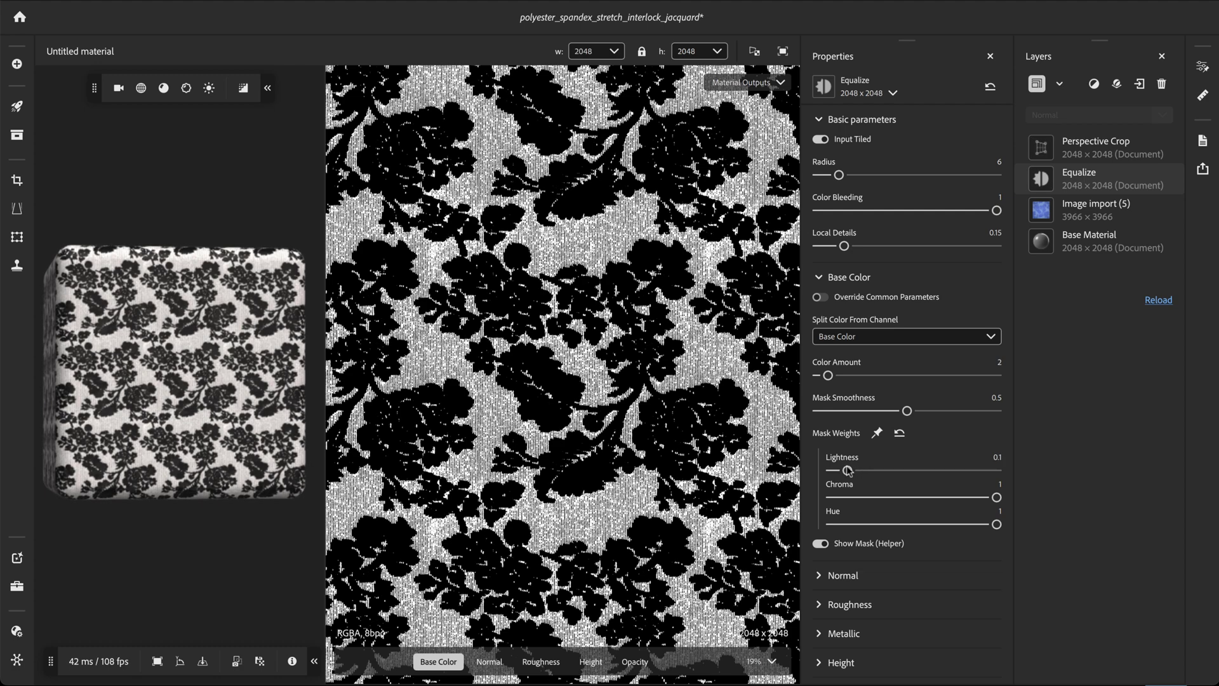
scroll(533, 359, up, 3)
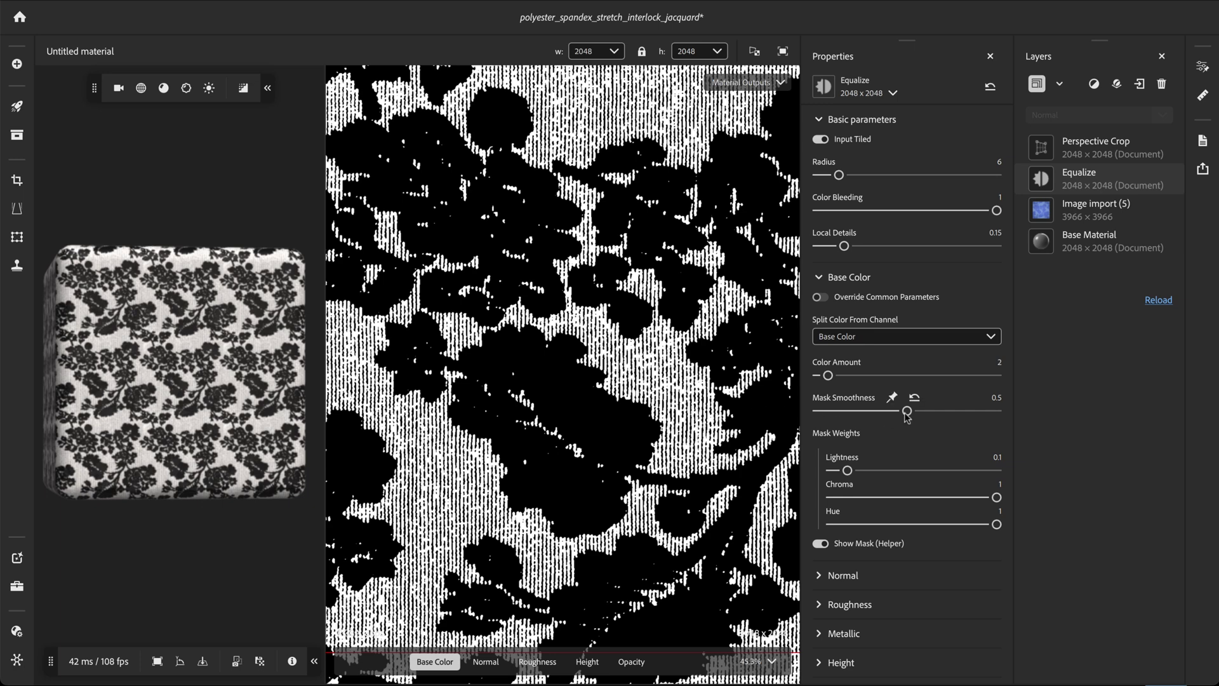
drag(907, 412, 965, 414)
scroll(537, 335, down, 1)
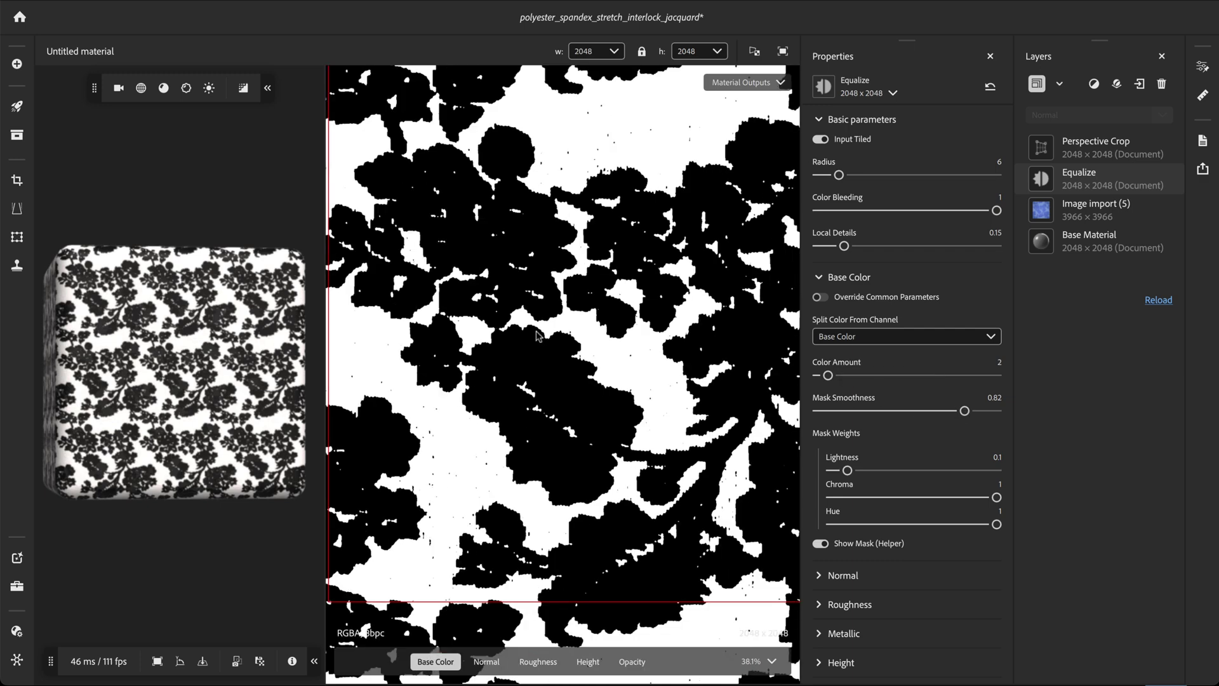
scroll(537, 335, down, 3)
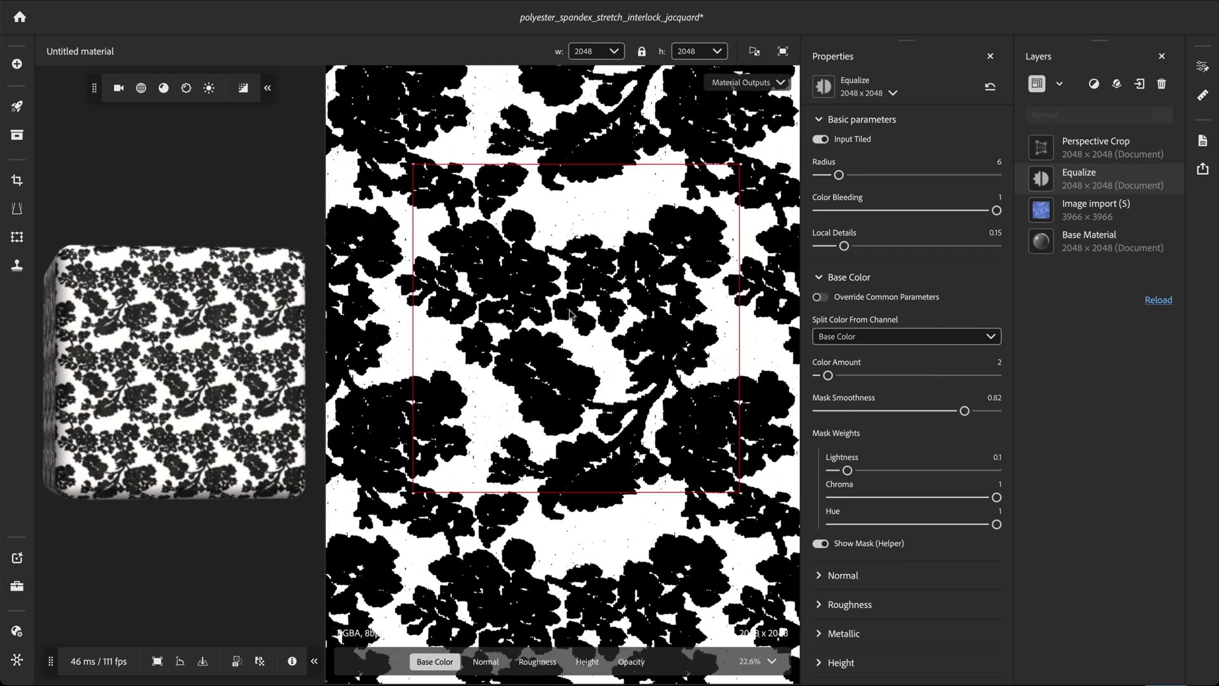
click(820, 544)
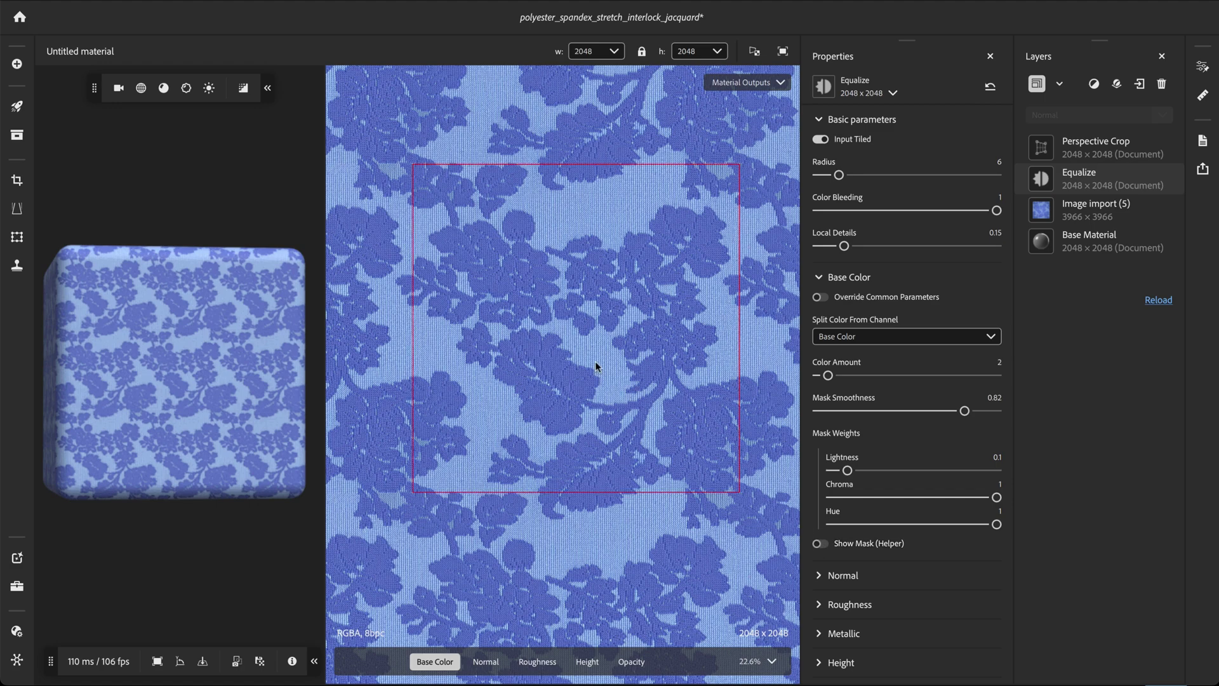
scroll(595, 360, down, 2)
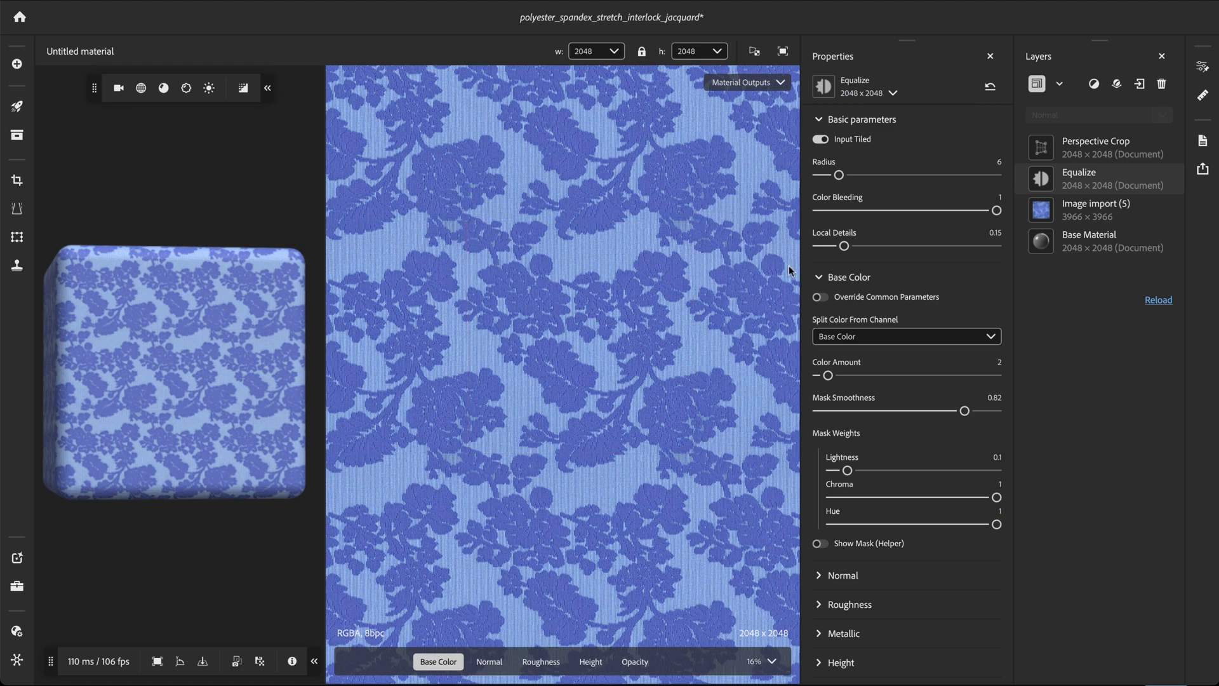
- Collapse Base Color, view the height map, and split Height equalization by Base Color
click(818, 278)
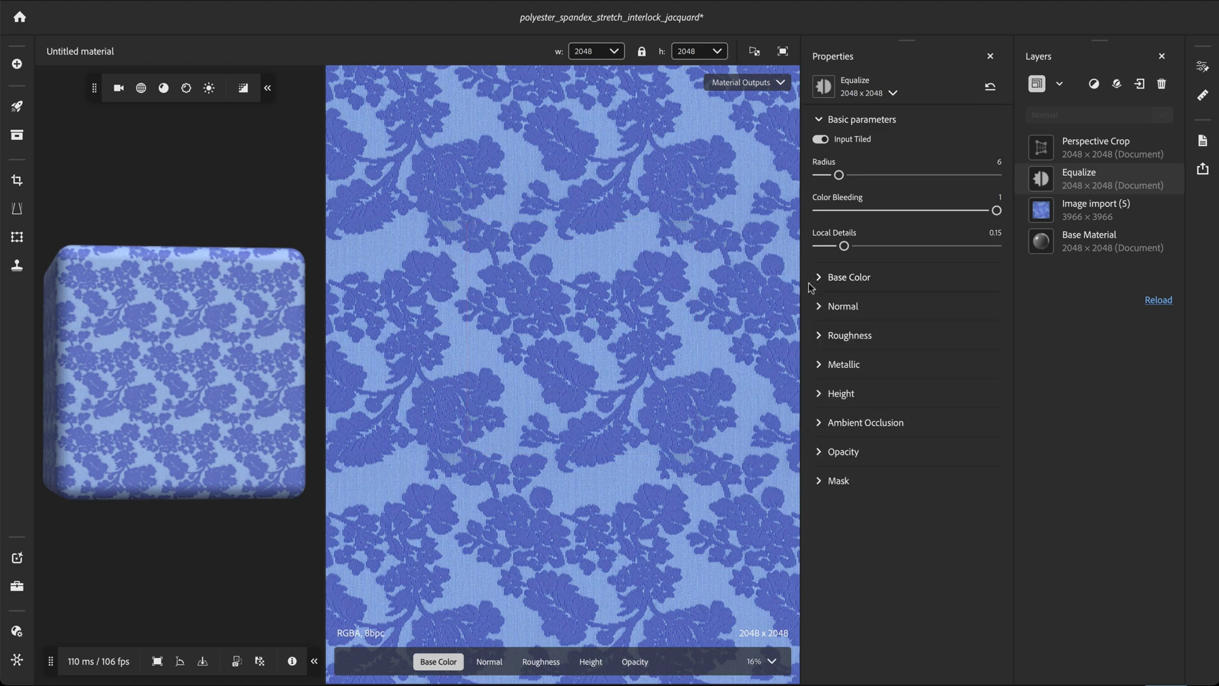
click(591, 662)
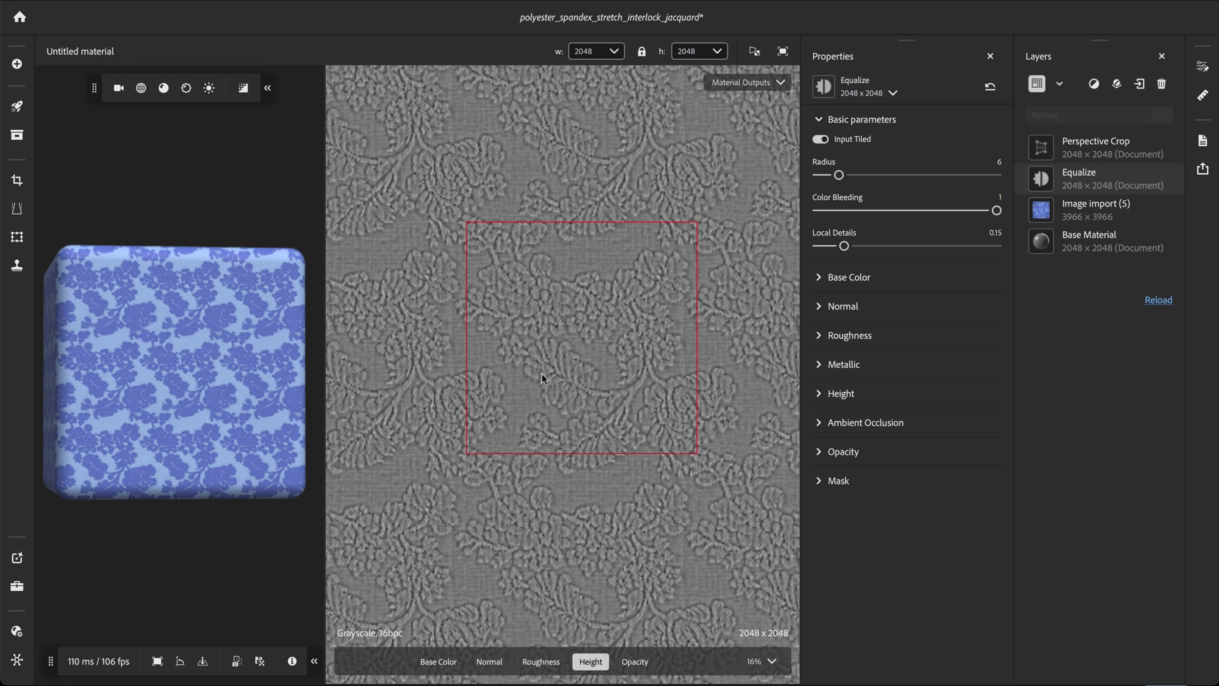
click(818, 395)
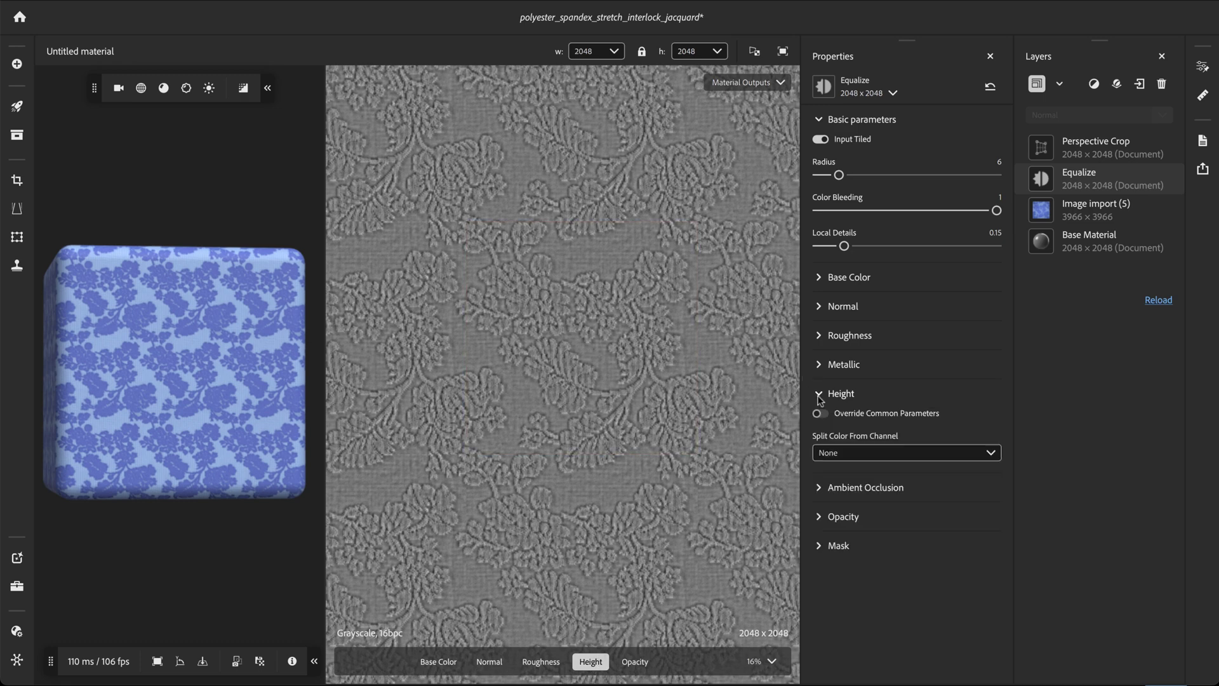
click(844, 452)
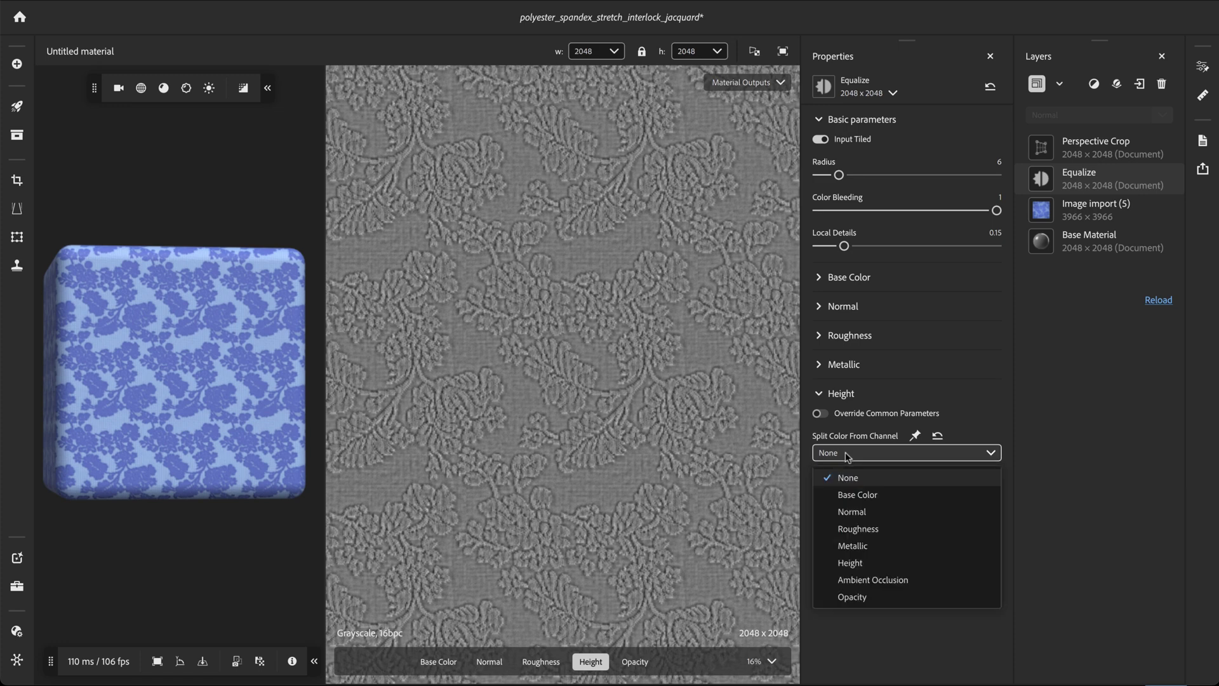
click(850, 499)
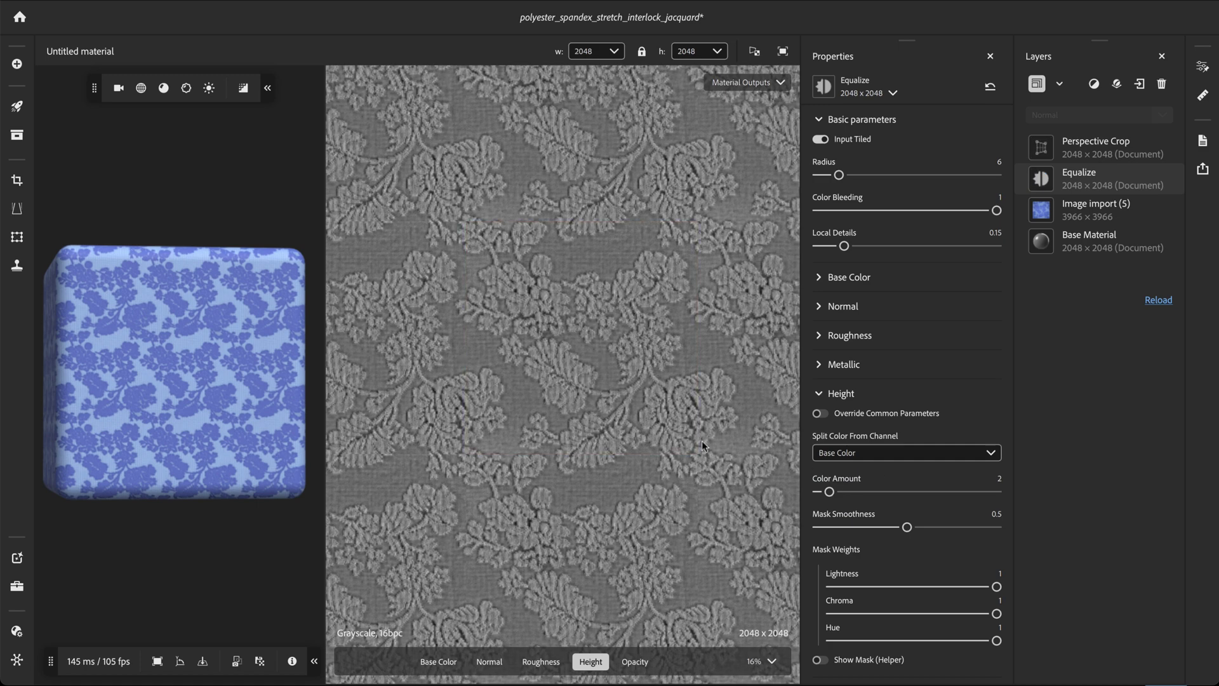
- Set the Height mask smoothness to 0.83 and its Lightness weight to 0
drag(915, 529, 966, 527)
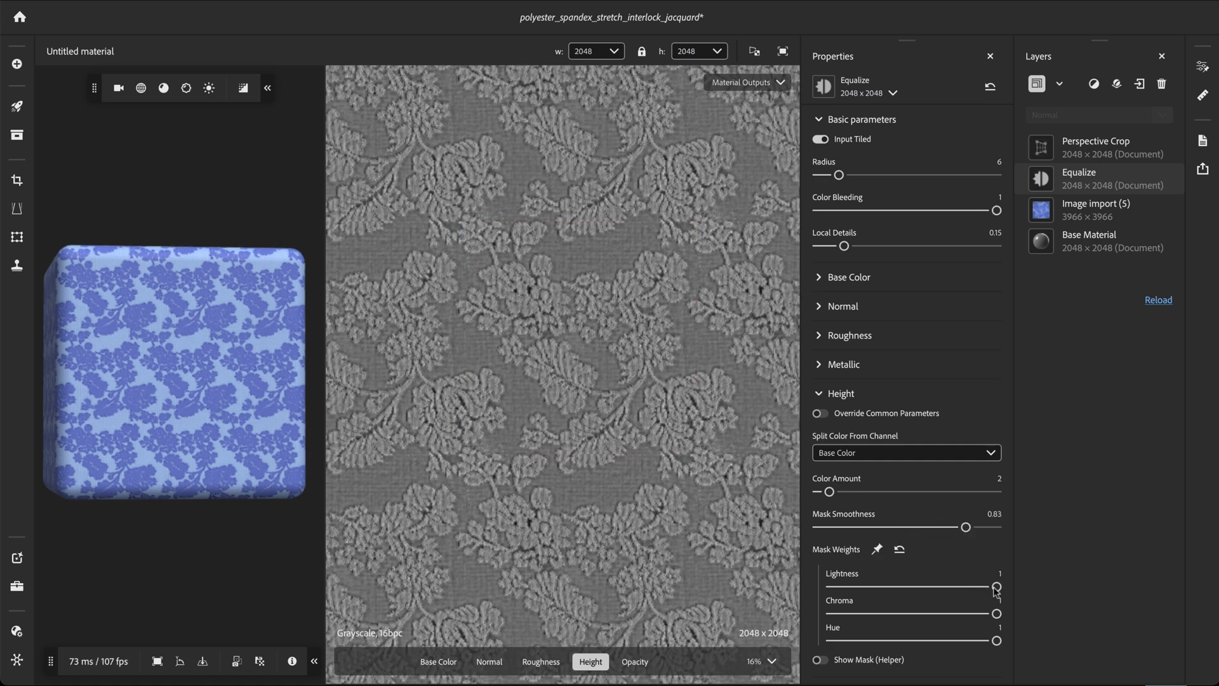
drag(996, 586, 830, 587)
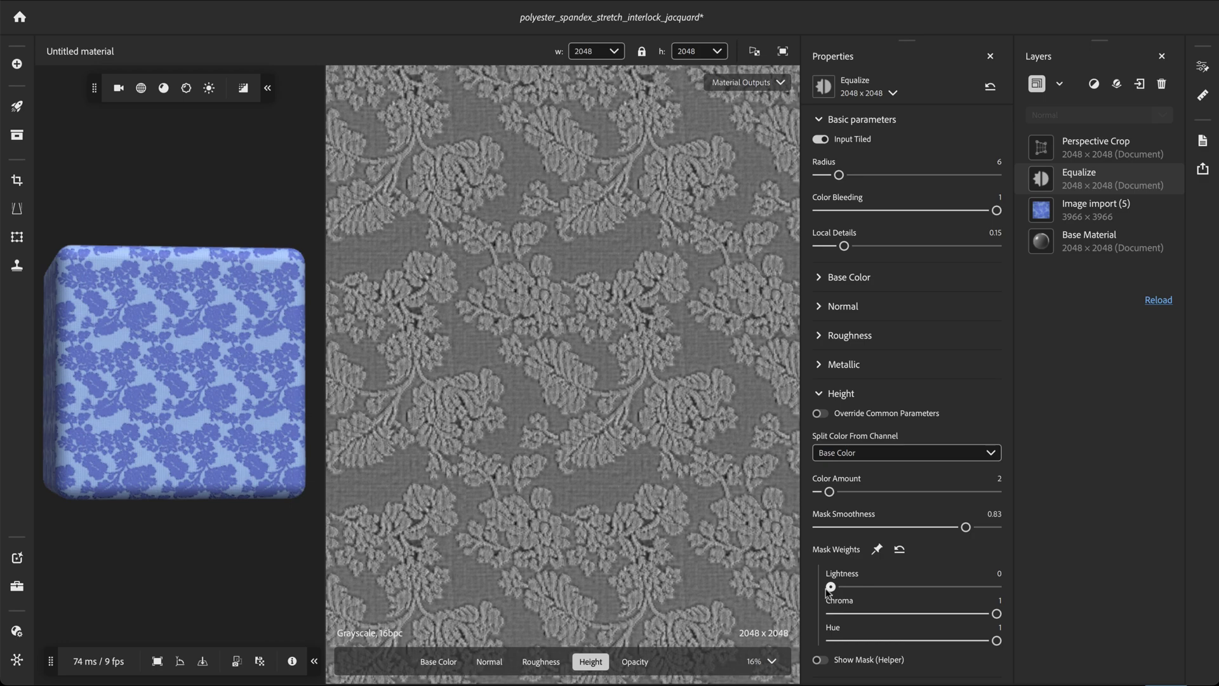
scroll(582, 357, up, 5)
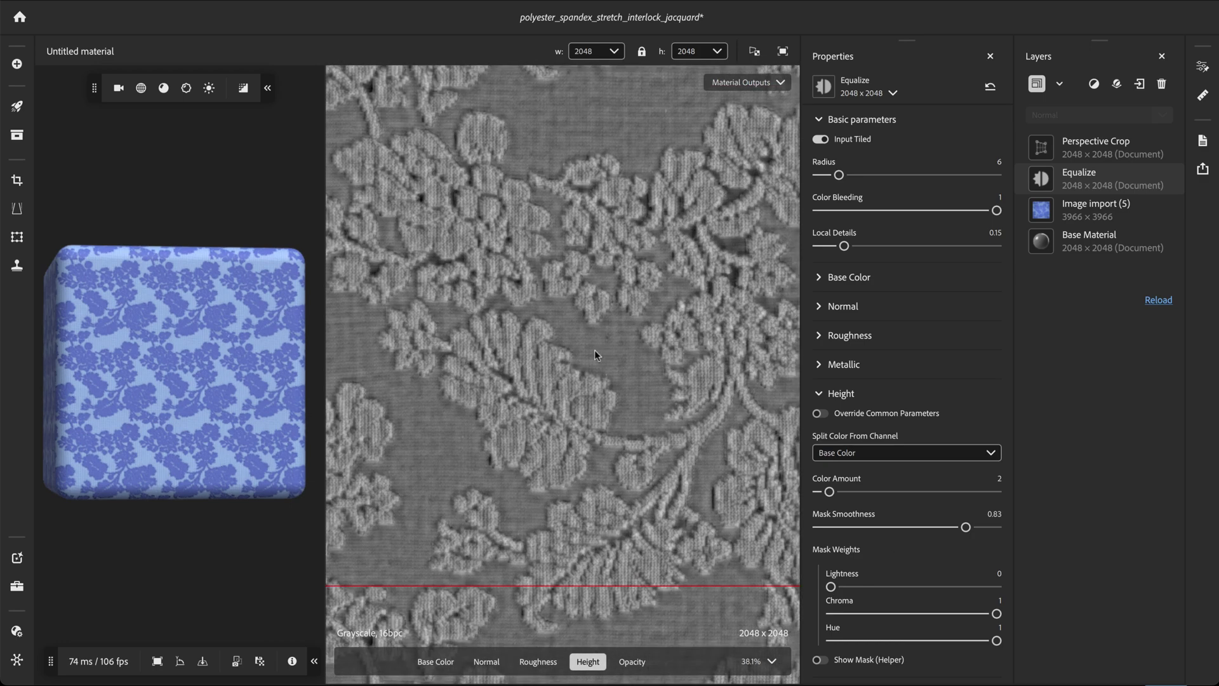
- Override the Equalize layer's Opacity parameters and set its radius to 0
click(818, 394)
click(820, 453)
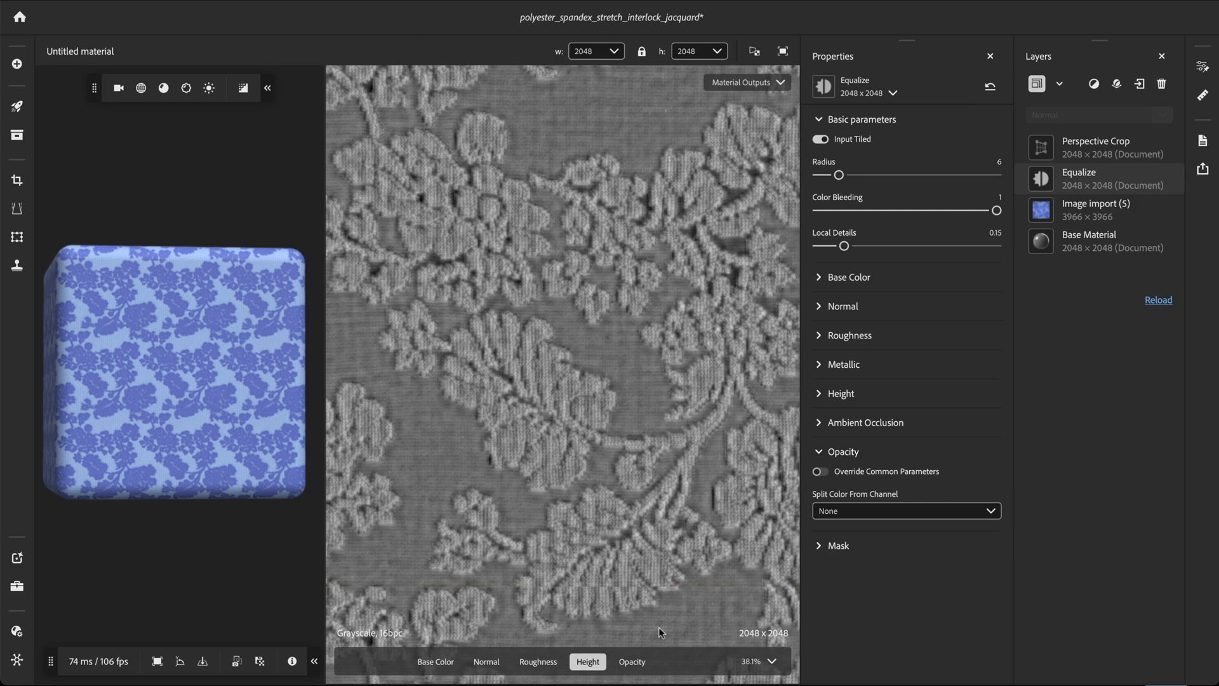
click(631, 662)
scroll(525, 389, down, 3)
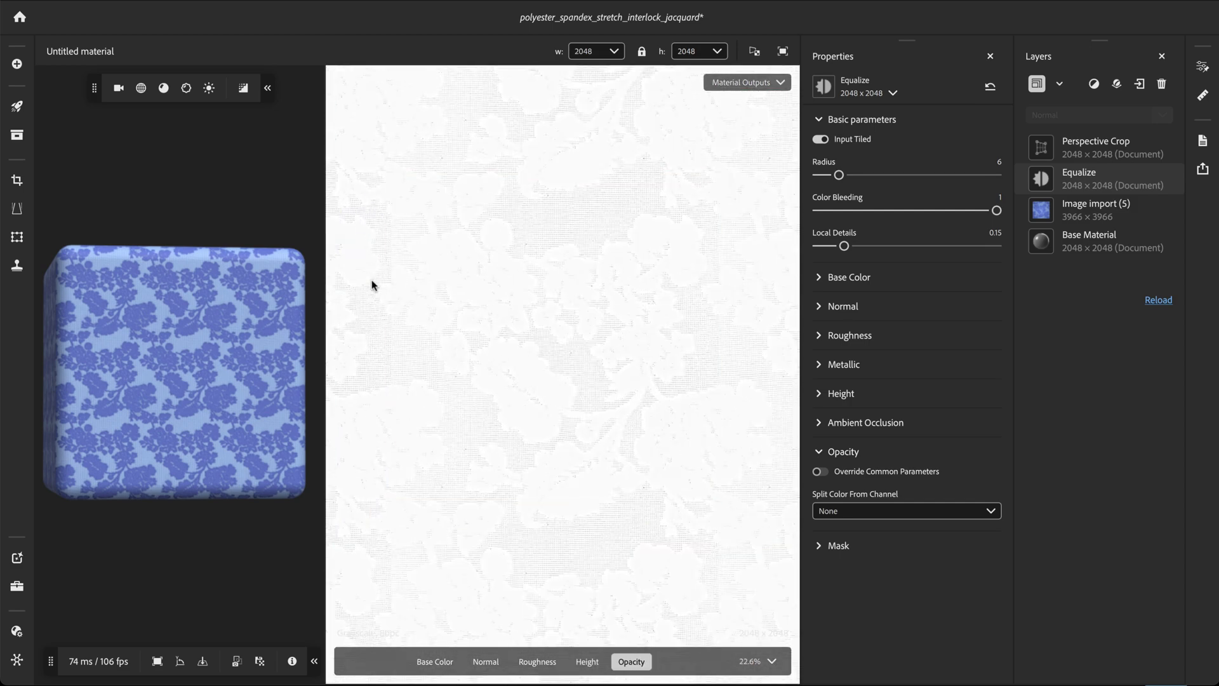
click(819, 472)
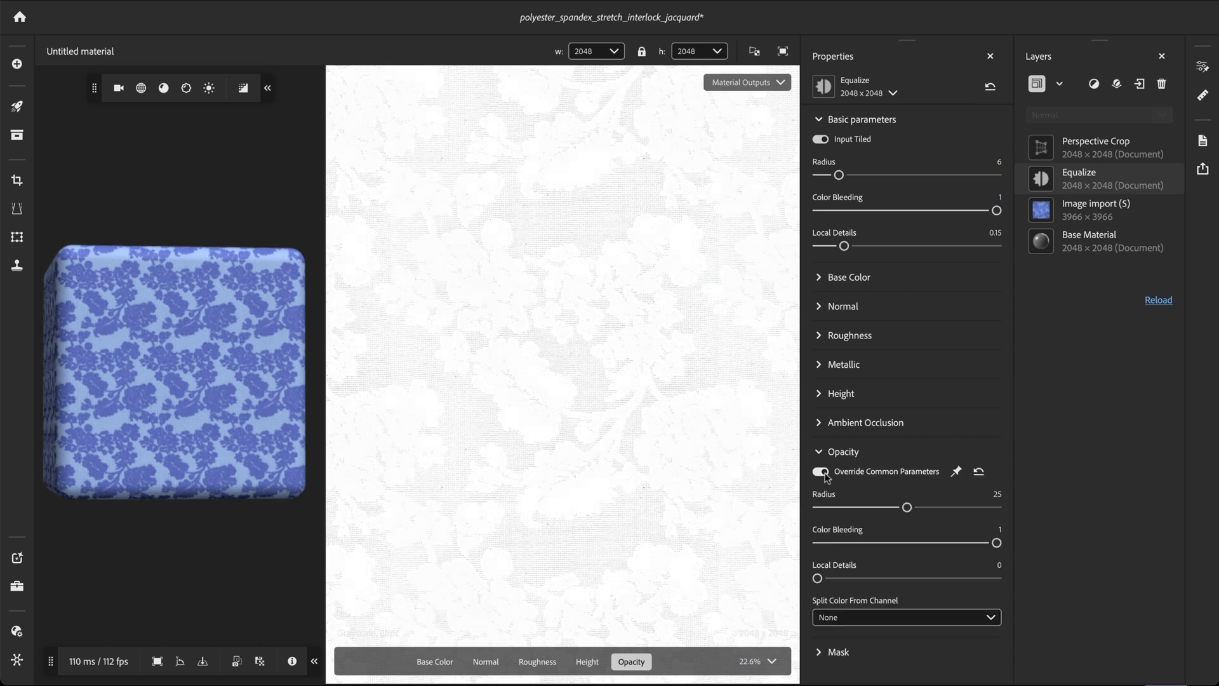
drag(910, 513, 754, 501)
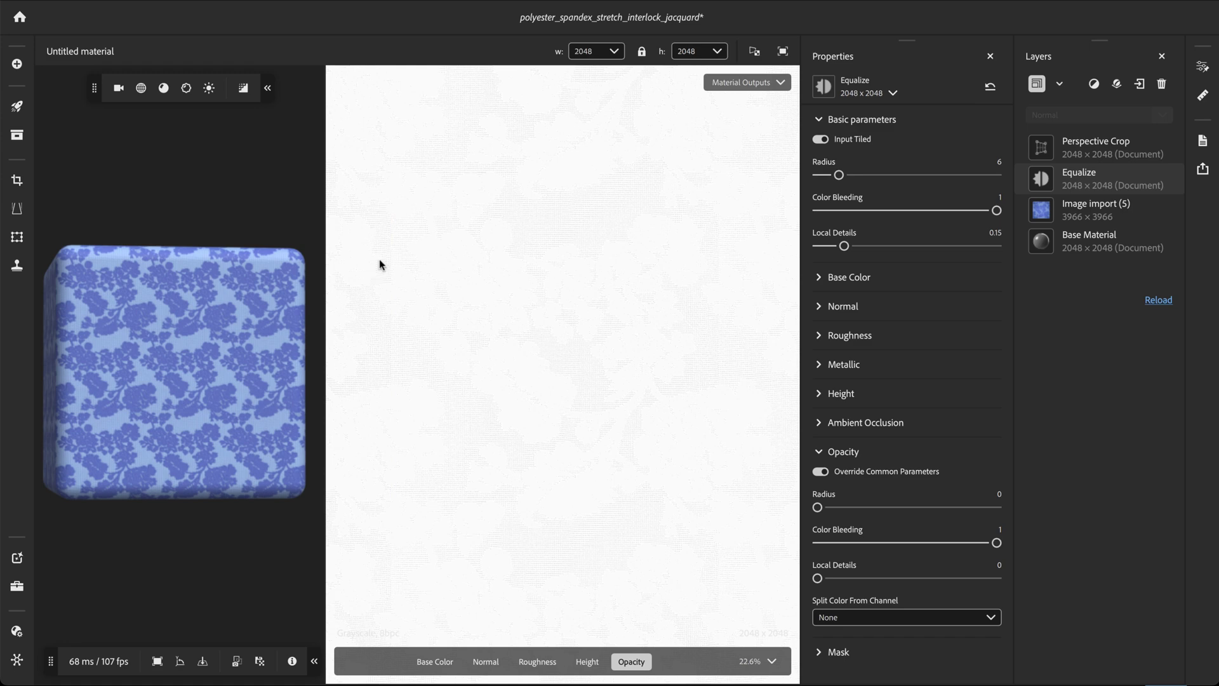
- Add a Brightness/Contrast layer on the Opacity channel with brightness -0.4 and contrast +0.520
click(1095, 86)
text(bri)
click(988, 188)
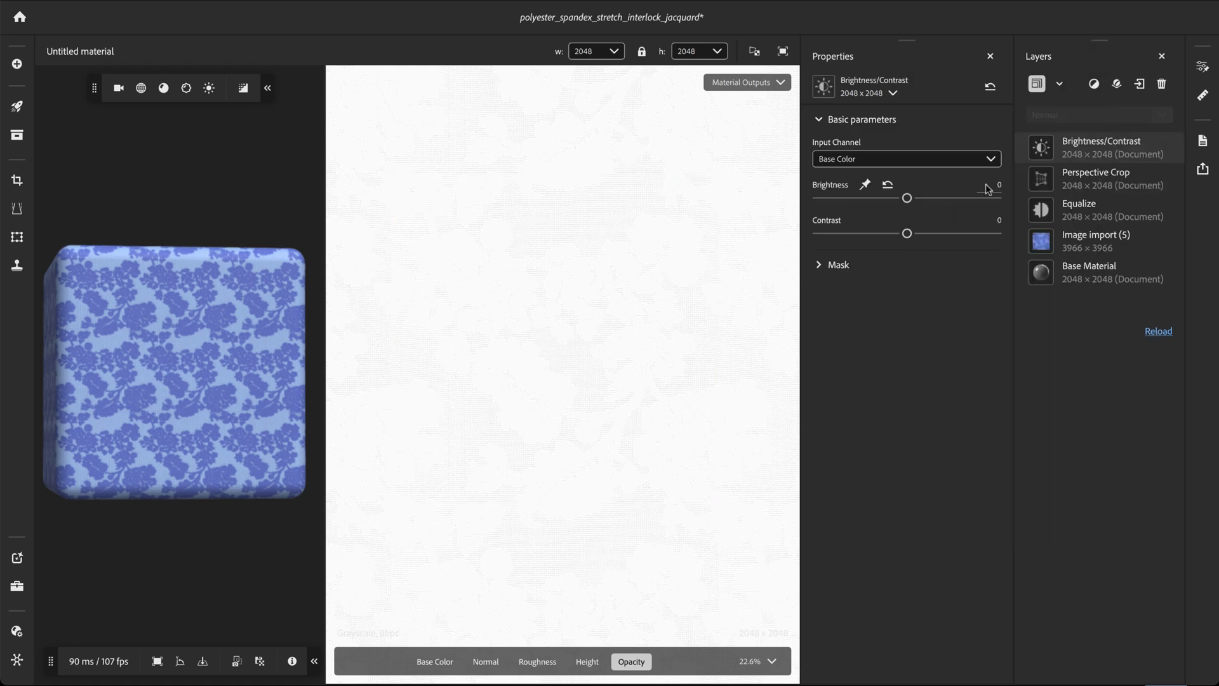
click(927, 158)
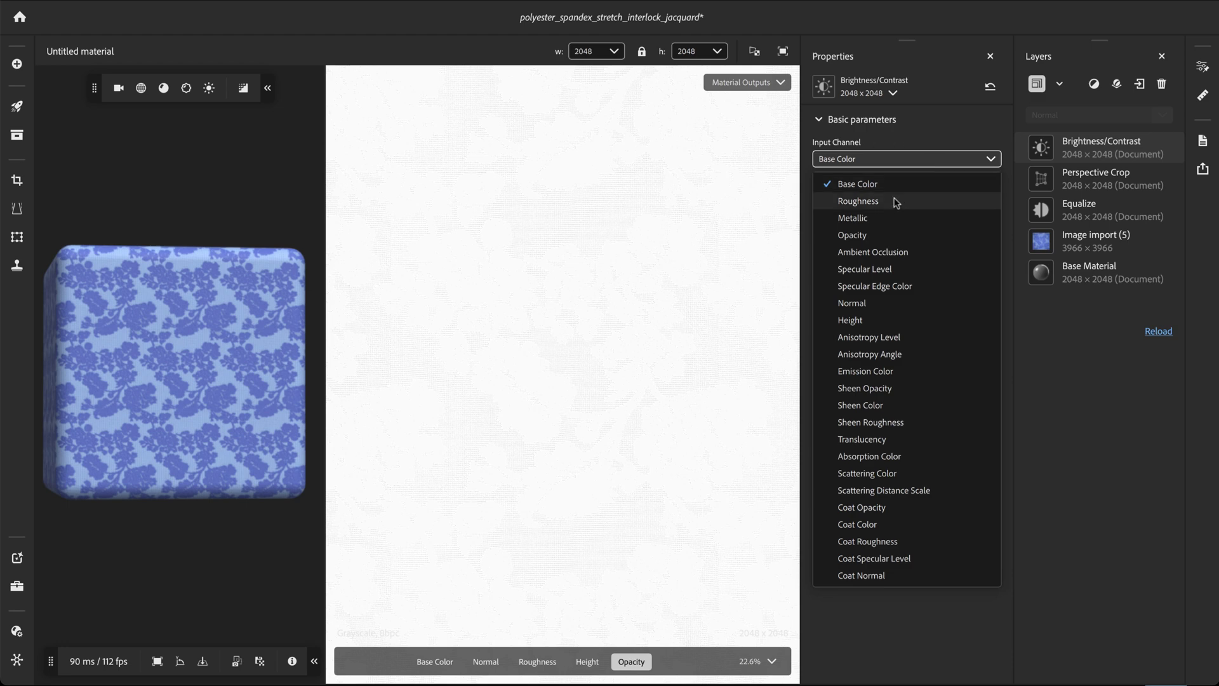
click(865, 235)
drag(907, 197, 873, 197)
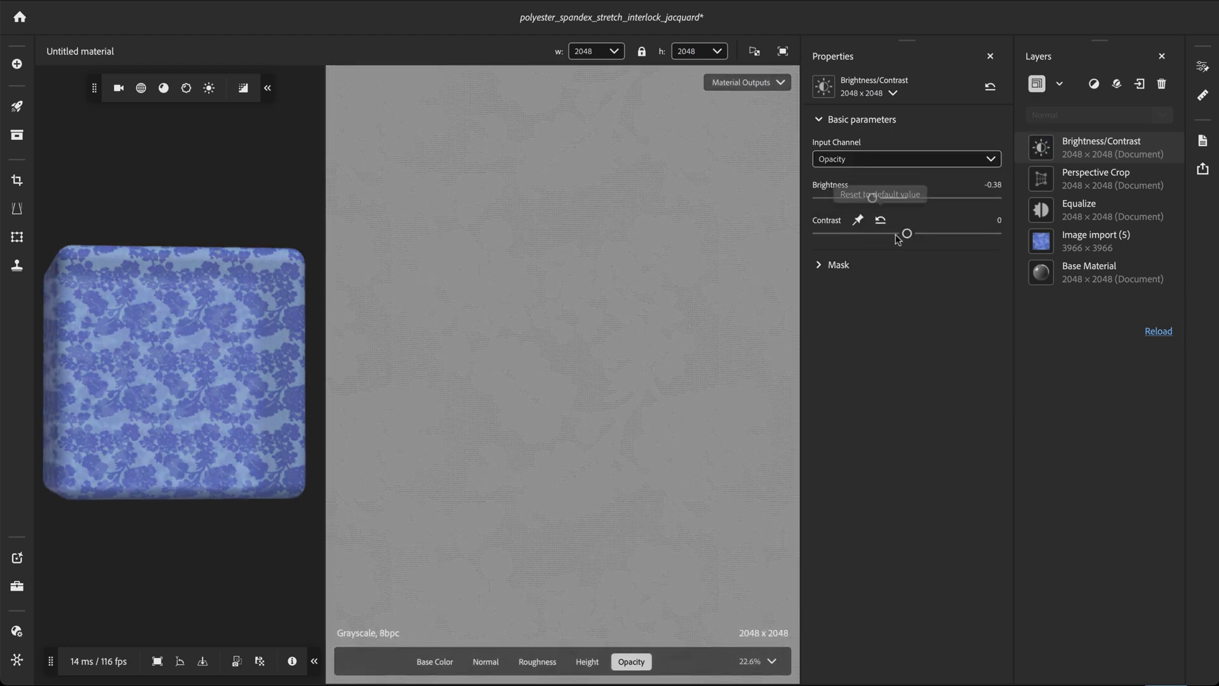
drag(897, 236, 953, 233)
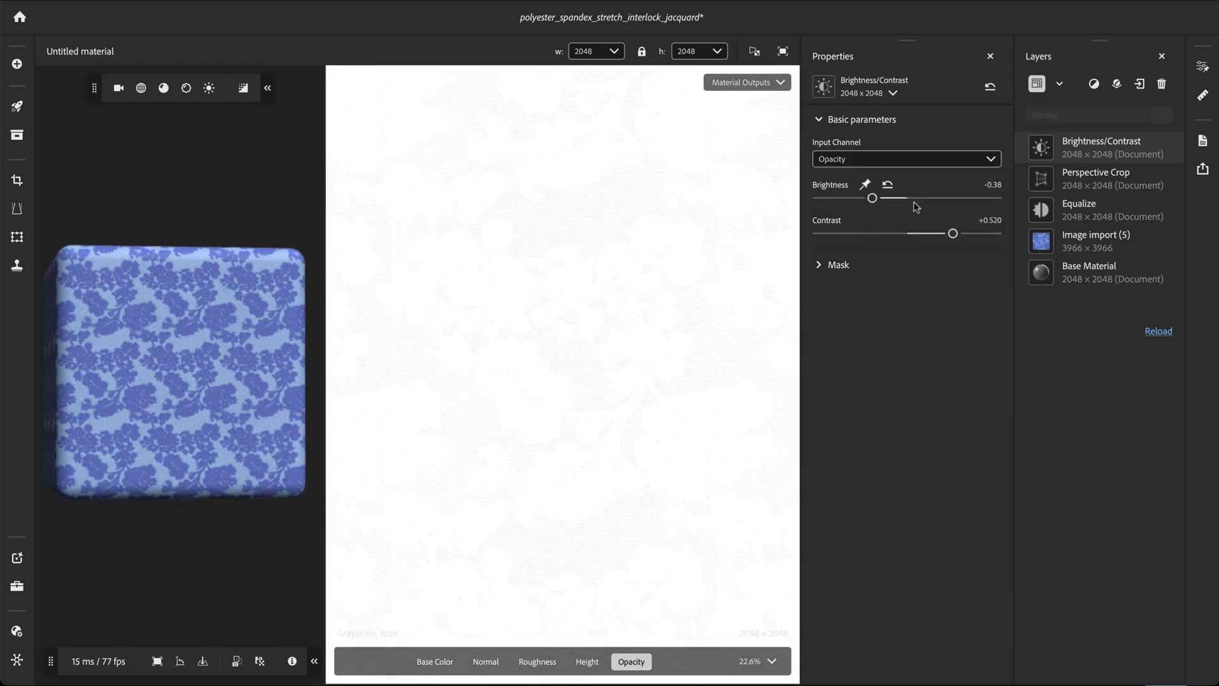
drag(871, 198, 870, 198)
key(F2)
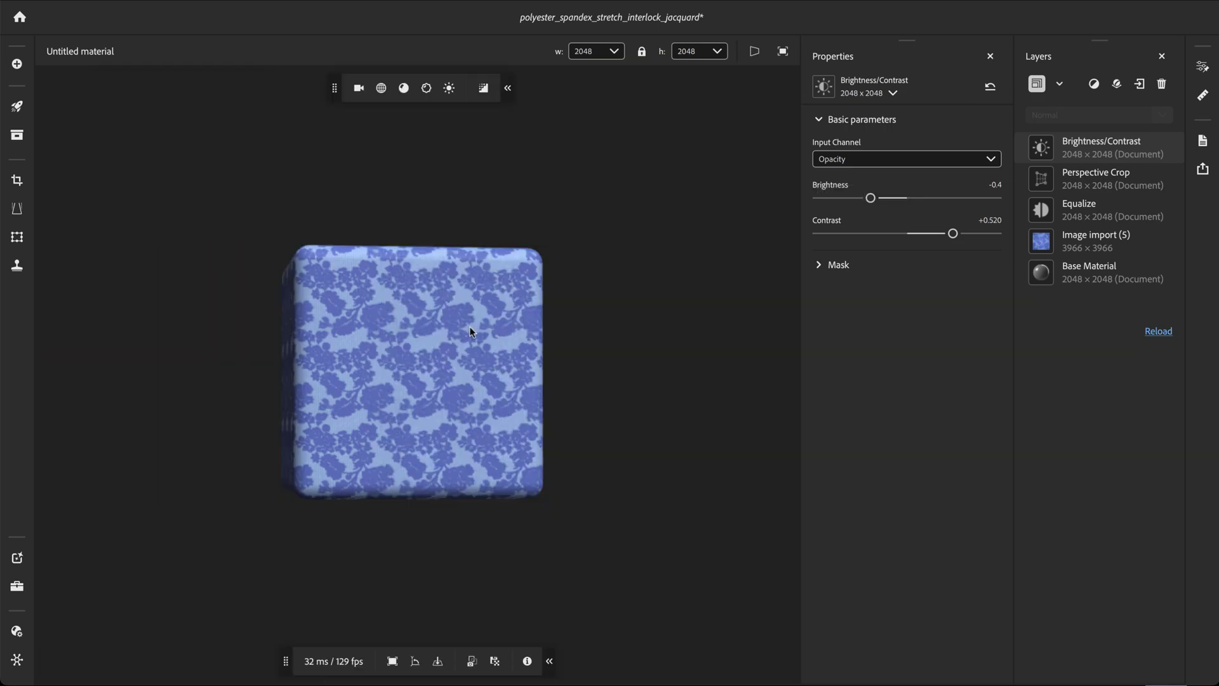
scroll(417, 347, up, 10)
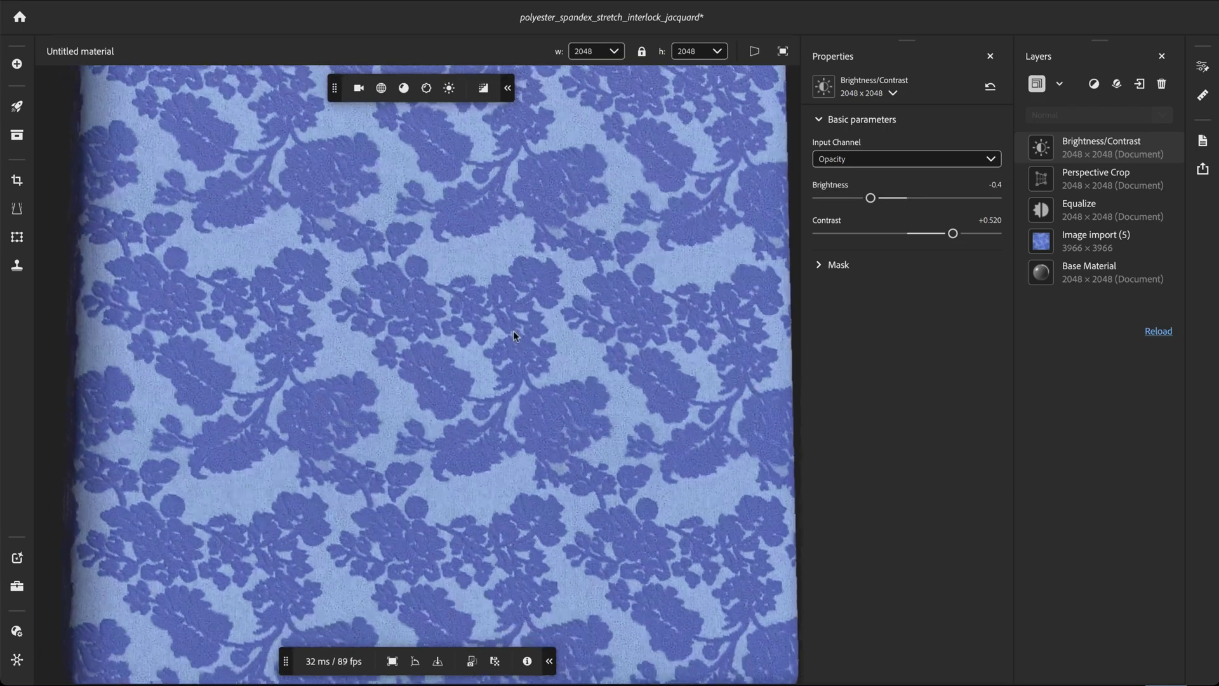
scroll(513, 336, up, 3)
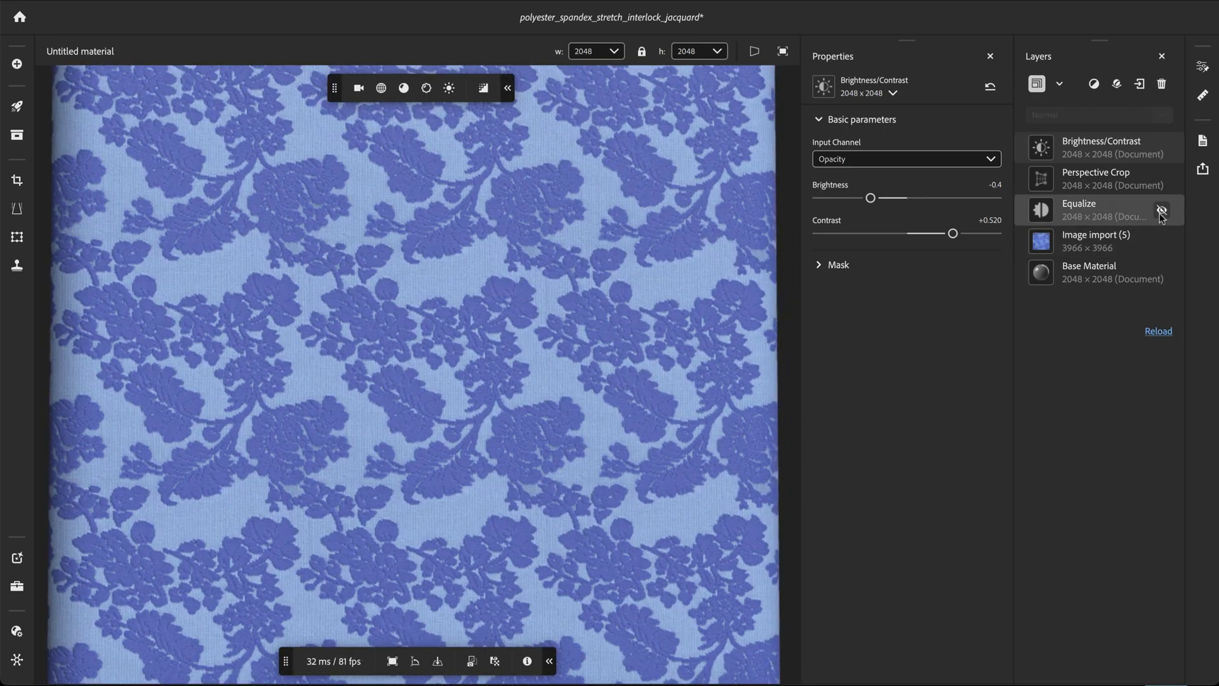
click(1161, 211)
click(1161, 212)
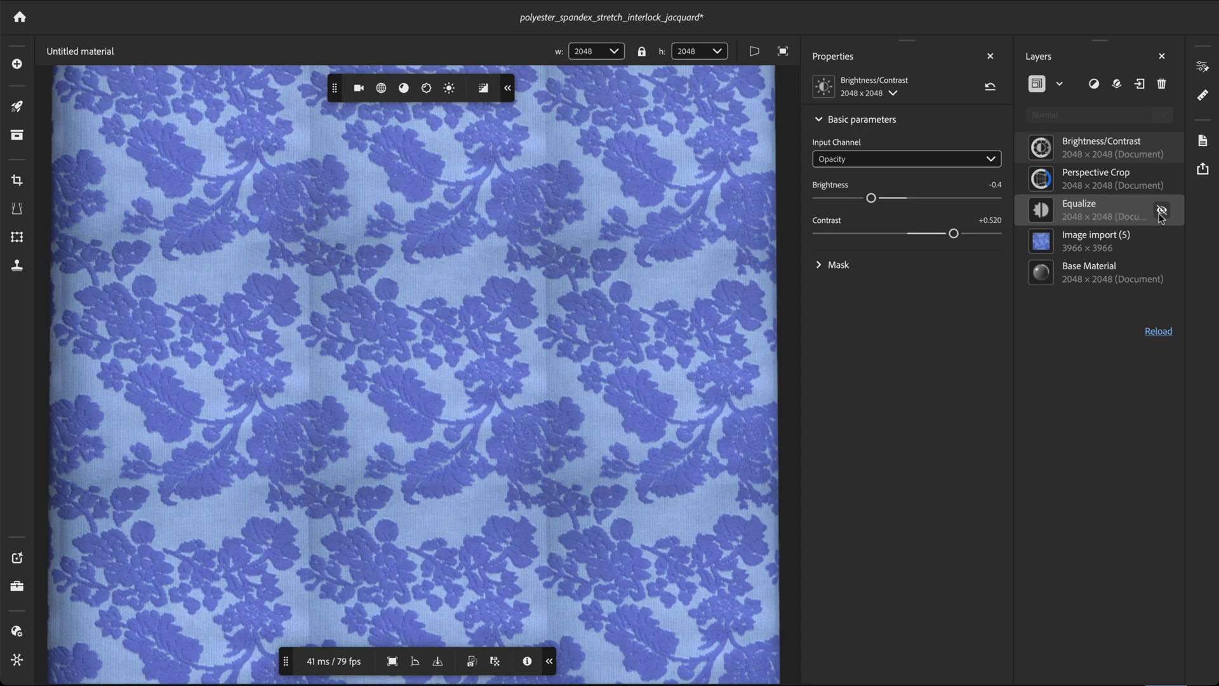